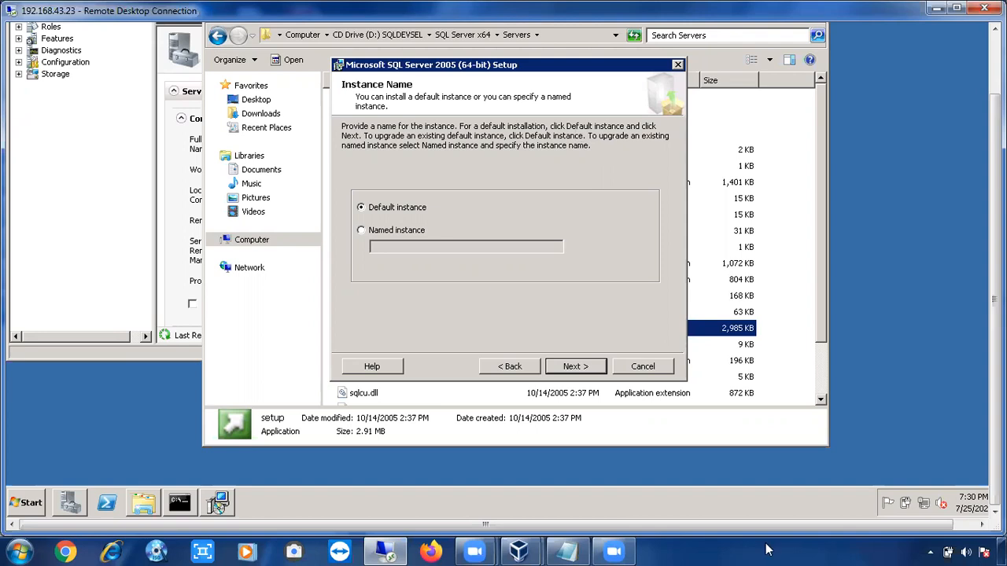
- Run ssms to start SQL Server 2008 R2 Management Studio and minimize the folder window covering its connection dialog
{"action": "key", "text": "super+r"}
{"action": "type", "text": "cmd"}
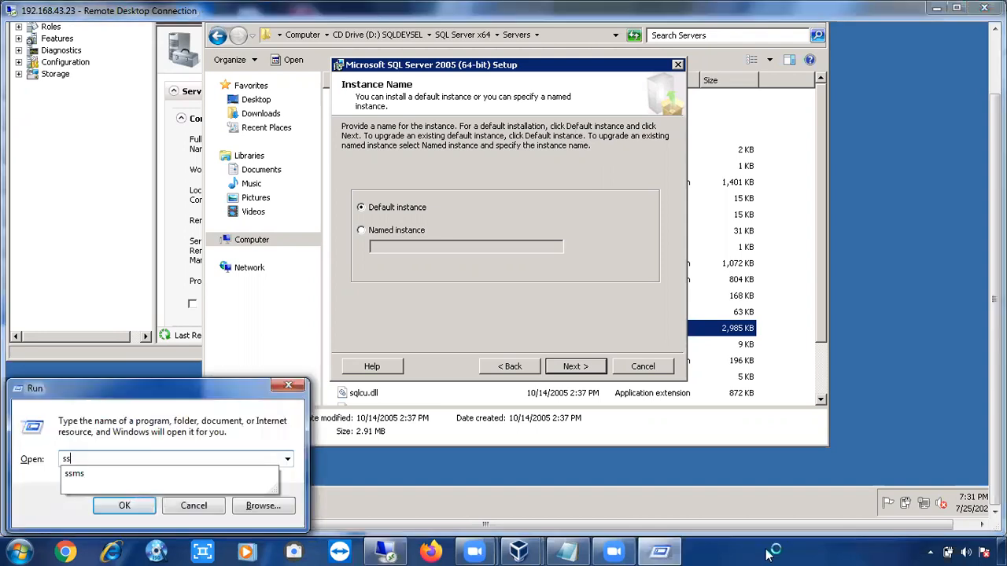
{"action": "key", "text": "Return"}
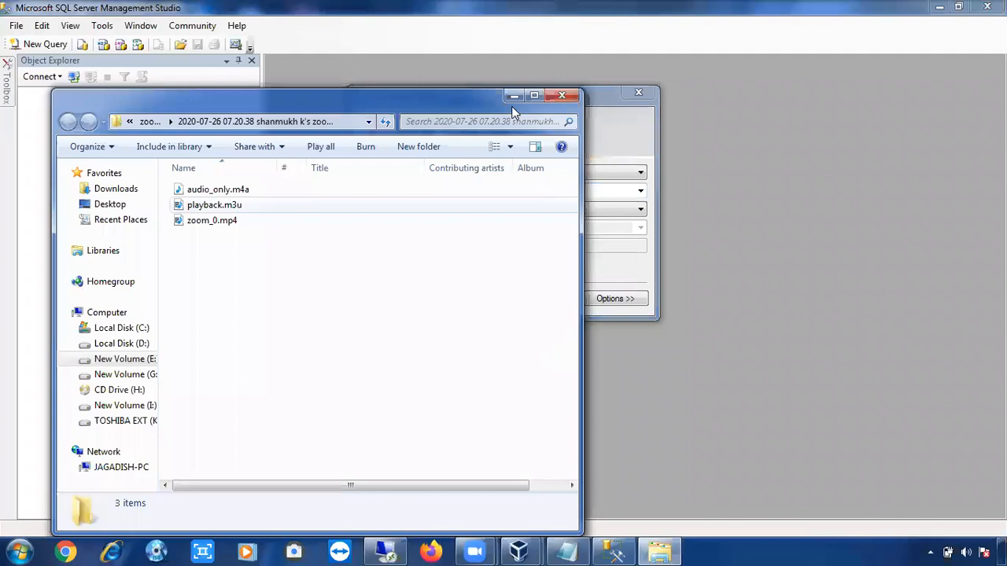
{"action": "left_click", "coordinate": [511, 97]}
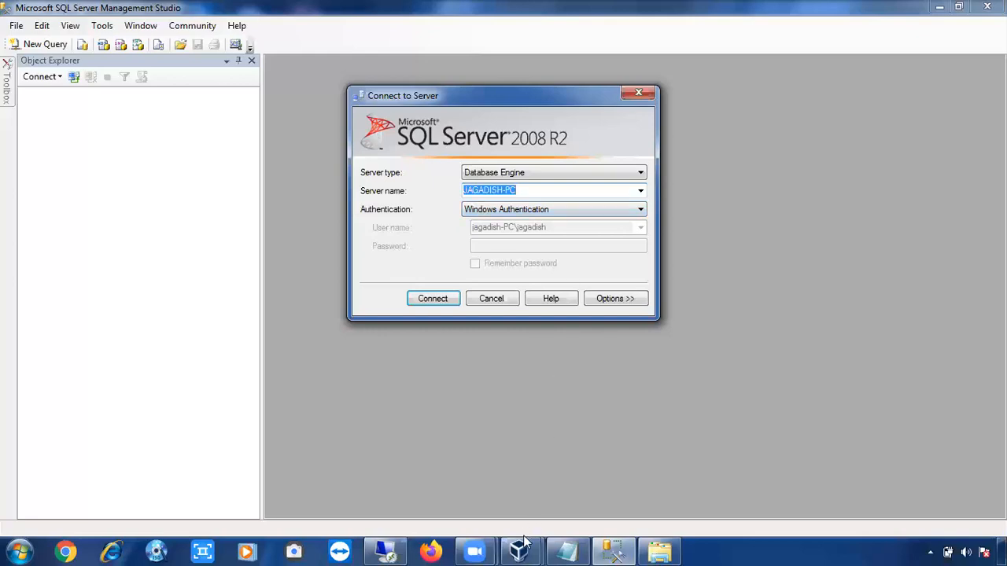
- Launch SQL Server 2012 Management Studio as well, after checking the setup's Instance Name page in the remote desktop session
{"action": "left_click", "coordinate": [385, 551]}
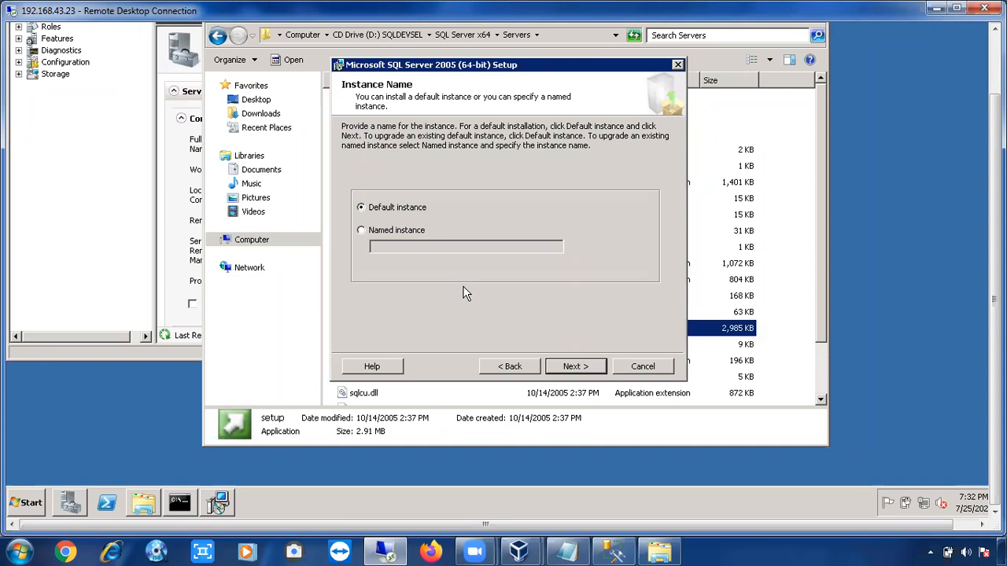
{"action": "left_click", "coordinate": [614, 550]}
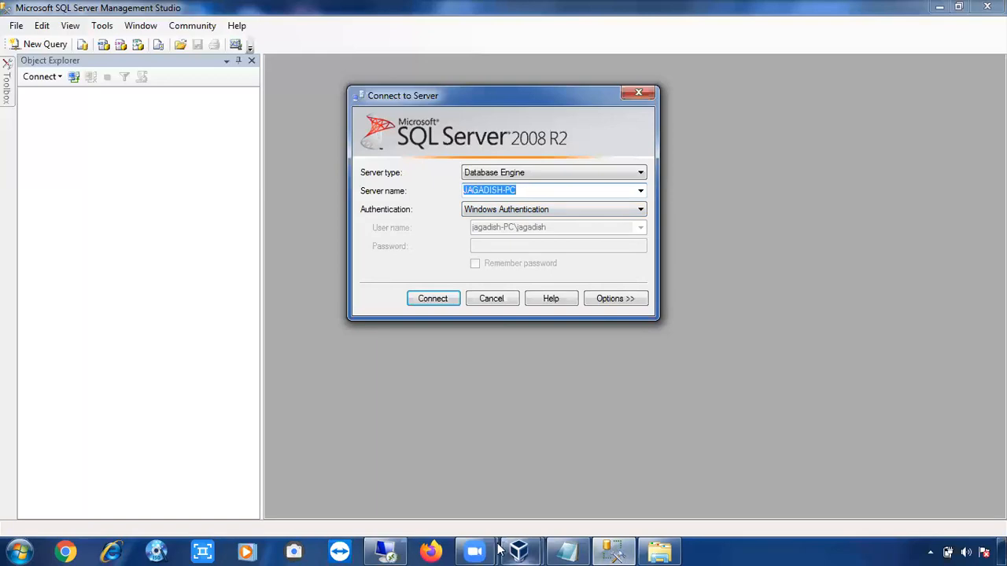
{"action": "left_click", "coordinate": [11, 551]}
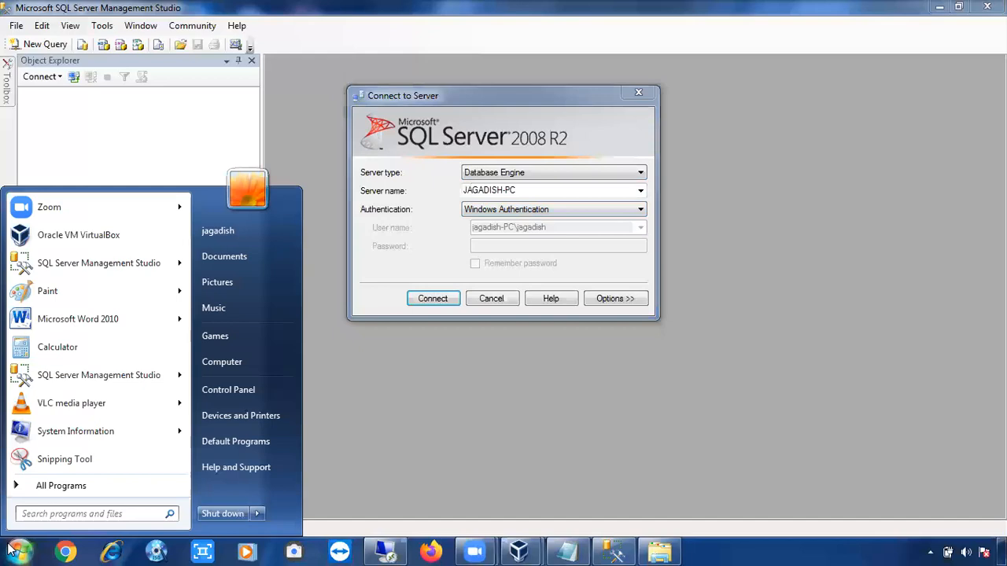
{"action": "left_click", "coordinate": [95, 384]}
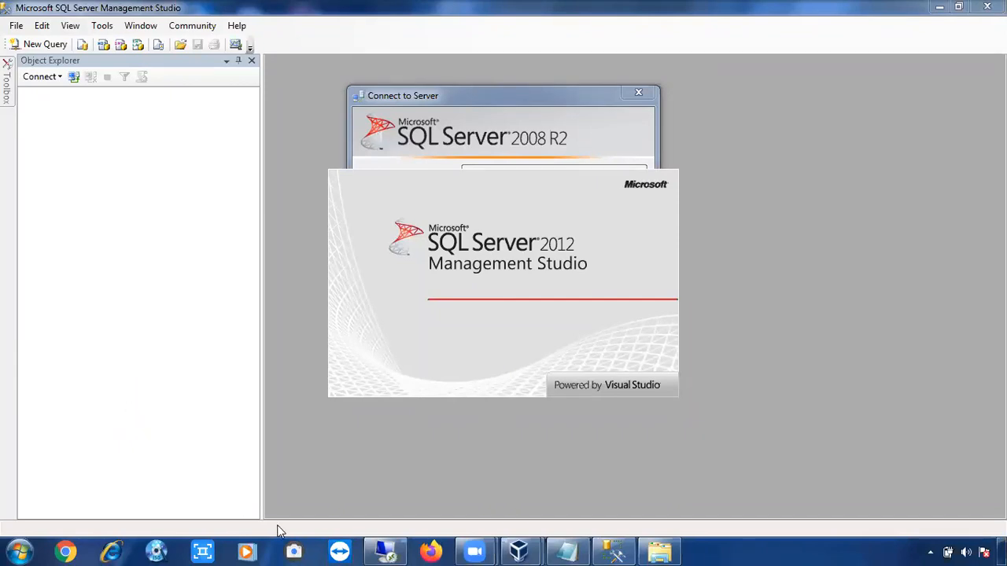
- Set the remote SQL Server 2005 setup to a named instance, and view and dismiss the SQL Server 2012 connection dialog
{"action": "left_click", "coordinate": [381, 549]}
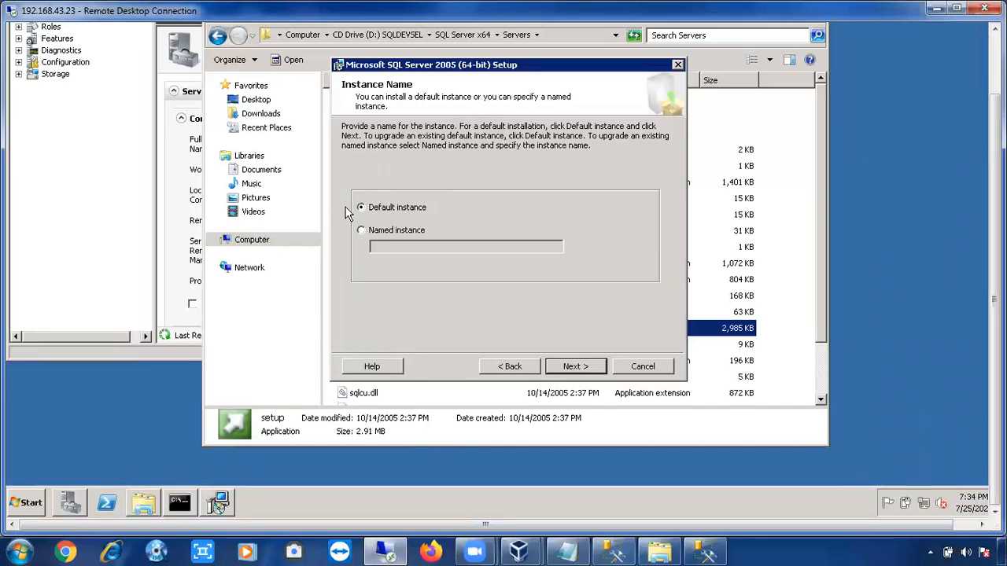
{"action": "left_click", "coordinate": [377, 232]}
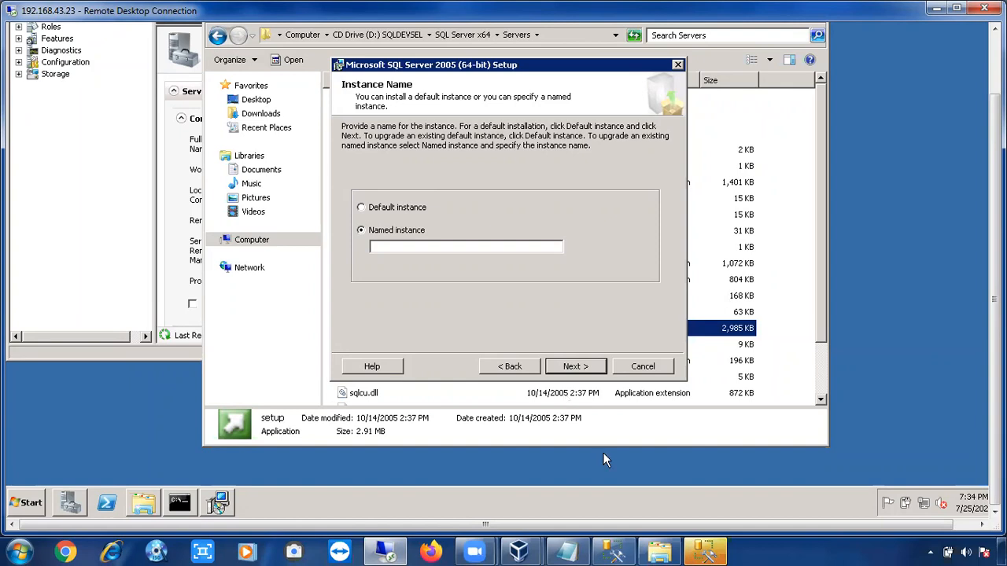
{"action": "left_click", "coordinate": [704, 551]}
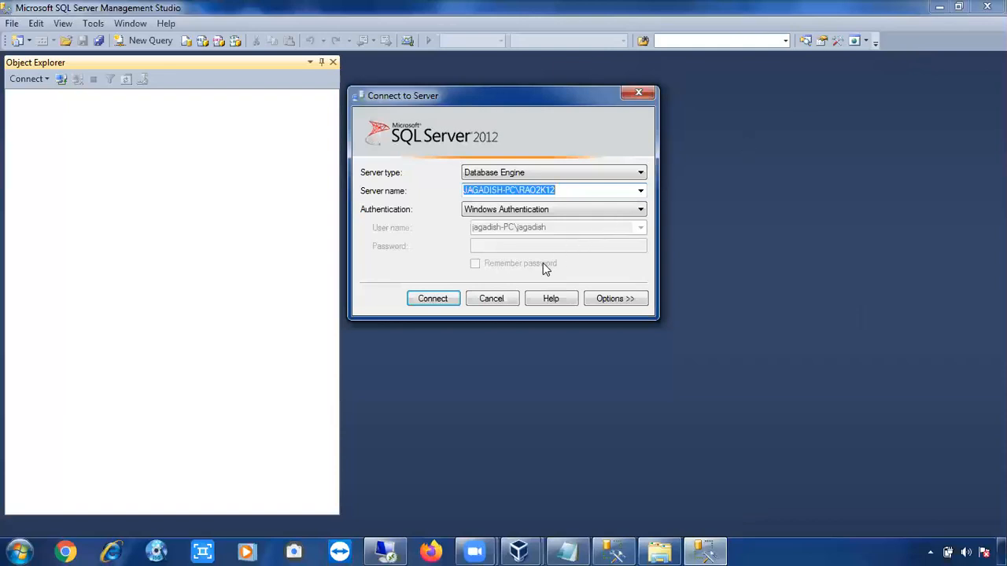
{"action": "left_click", "coordinate": [500, 298]}
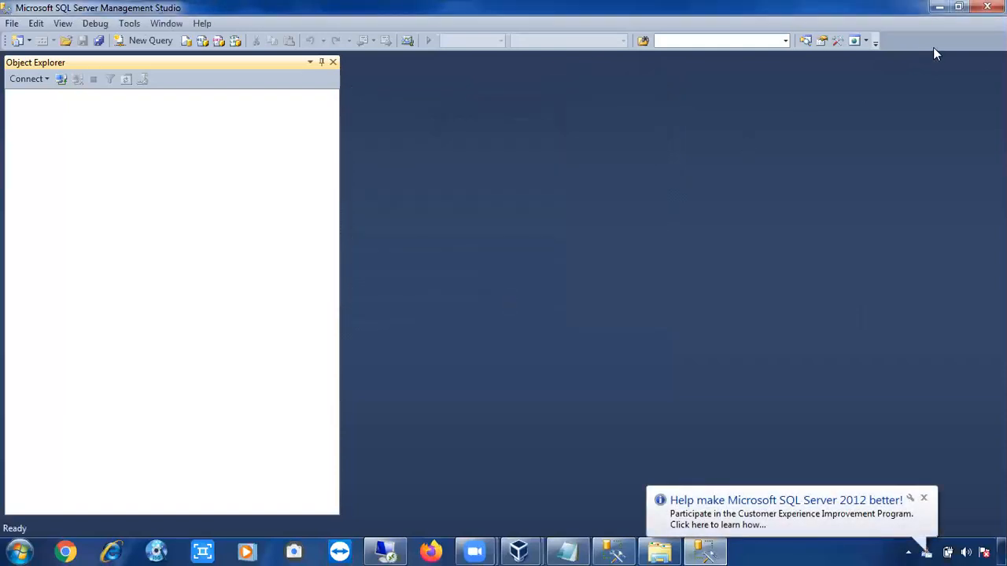
{"action": "left_click", "coordinate": [940, 9]}
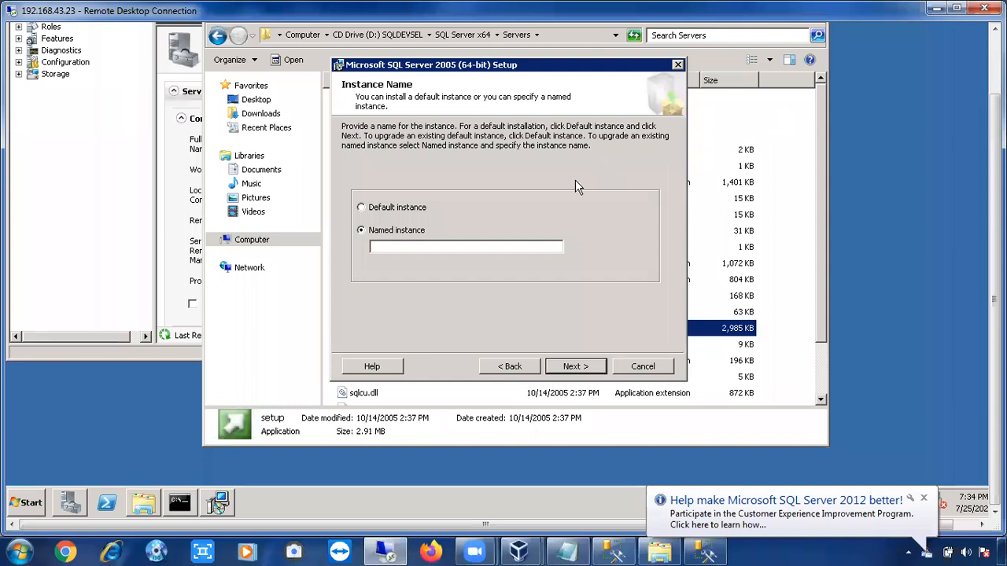
- Try the Default instance option in the remote setup, and return to the Named instance option with its name field active
{"action": "left_click", "coordinate": [388, 216]}
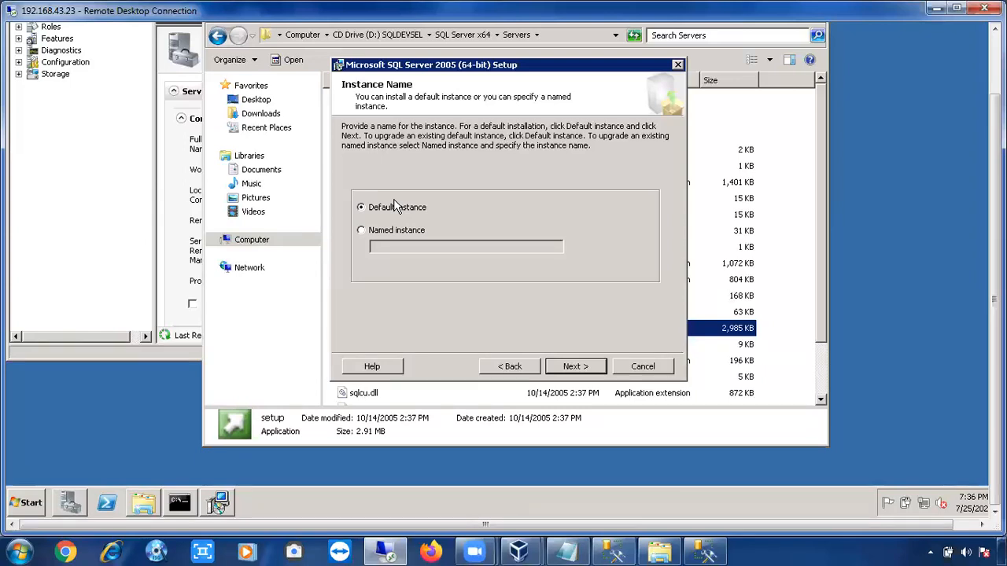
{"action": "left_click", "coordinate": [583, 368]}
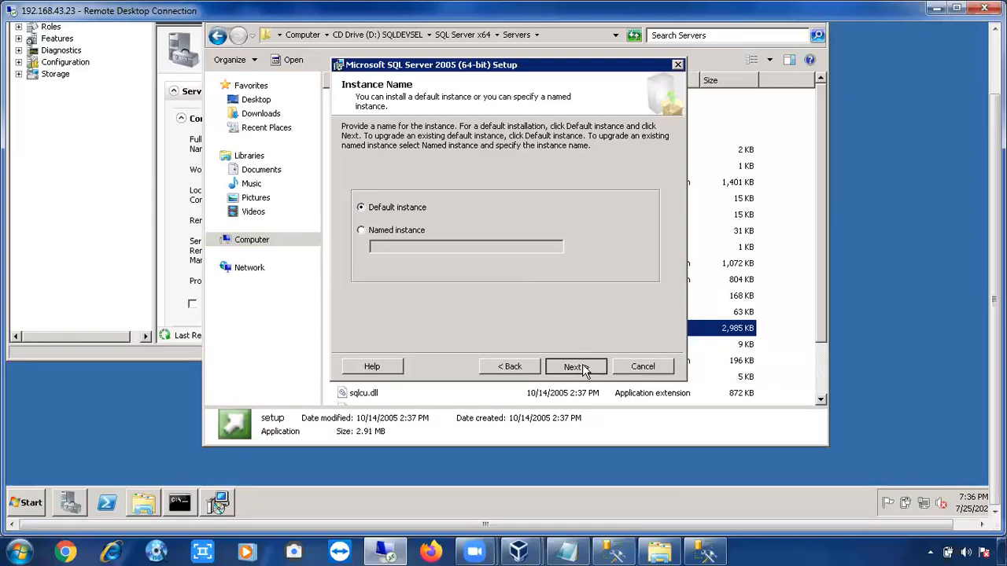
{"action": "left_click", "coordinate": [511, 371]}
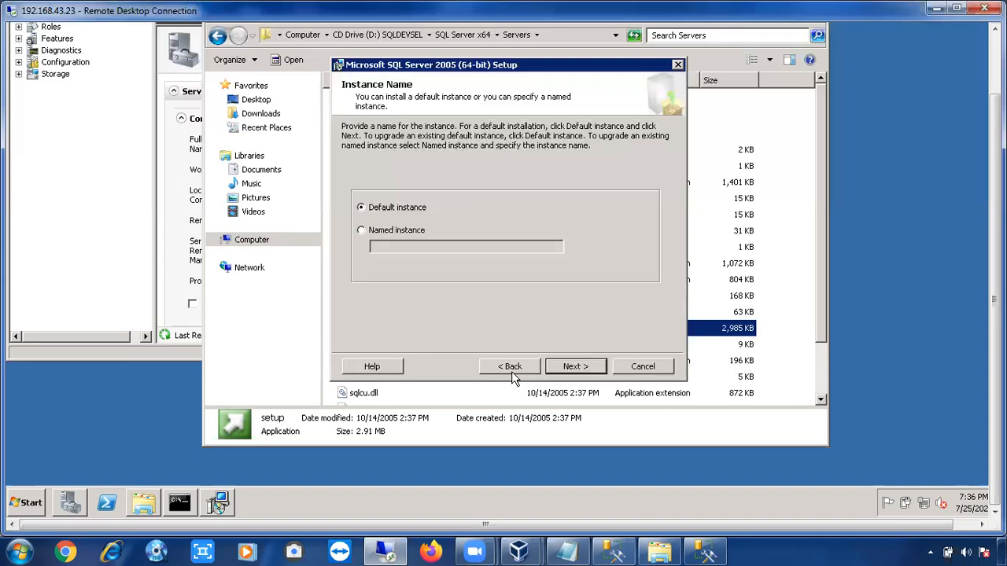
{"action": "left_click", "coordinate": [395, 236]}
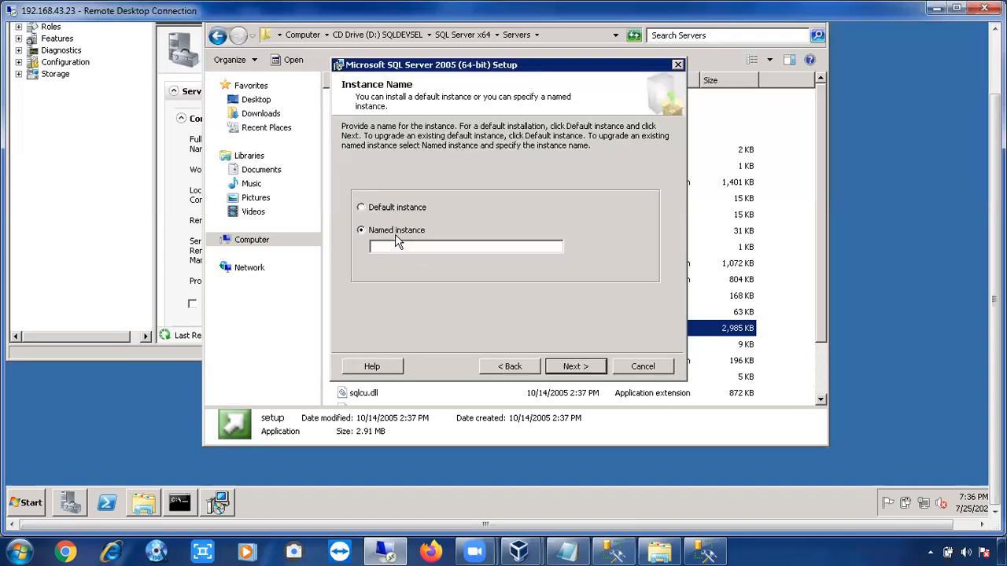
{"action": "left_click", "coordinate": [402, 246]}
- Switch to Notepad and add the line "<16Characters" below the "49- Named Instances" line, separated by a blank line
{"action": "left_click", "coordinate": [568, 551]}
{"action": "left_click", "coordinate": [470, 429]}
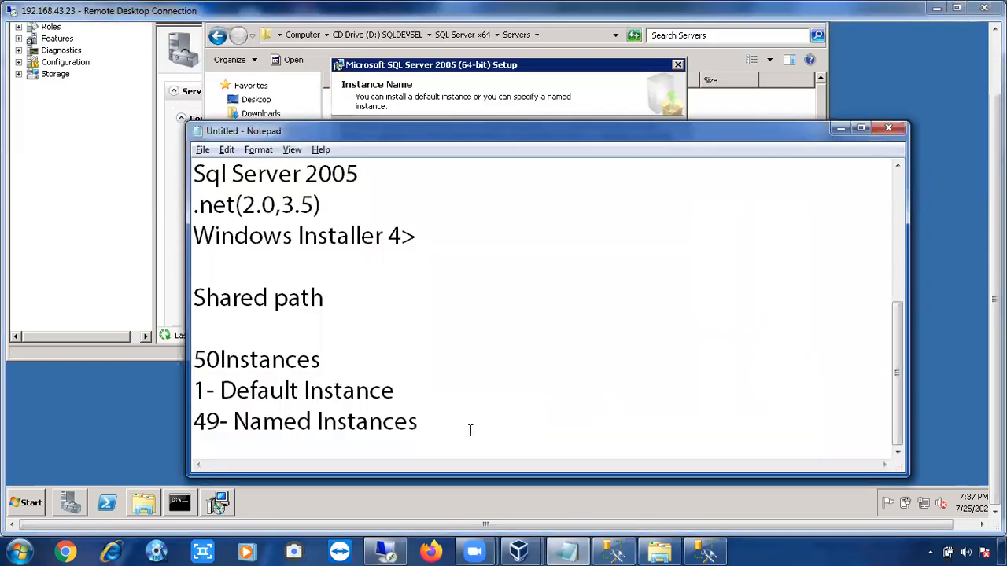
{"action": "key", "text": "Return"}
{"action": "key", "text": "Return"}
{"action": "key", "text": "Return"}
{"action": "key", "text": "Return"}
{"action": "key", "text": "BackSpace"}
{"action": "key", "text": "BackSpace"}
{"action": "key", "text": "Up"}
{"action": "key", "text": "Down"}
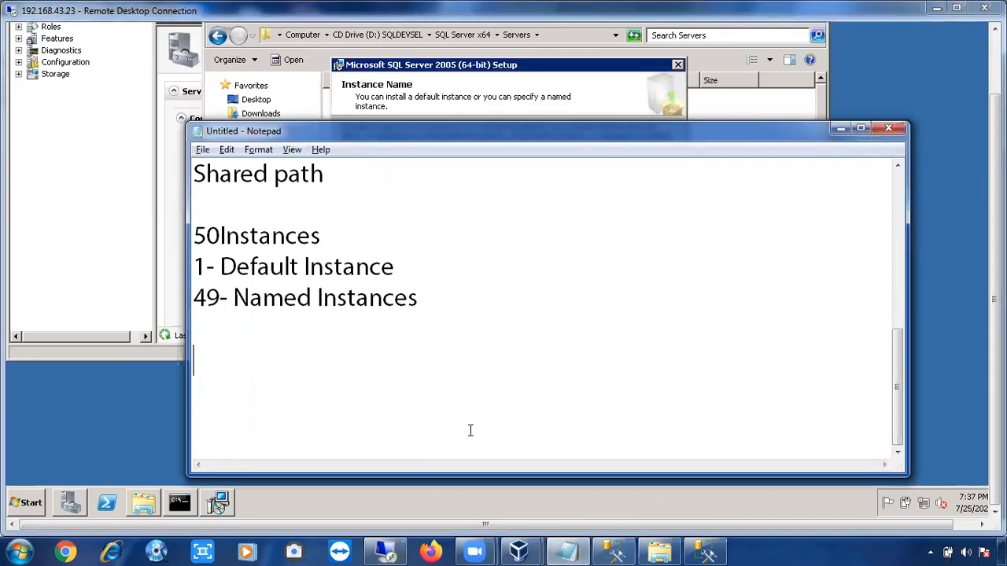
{"action": "type", "text": "<16Char"}
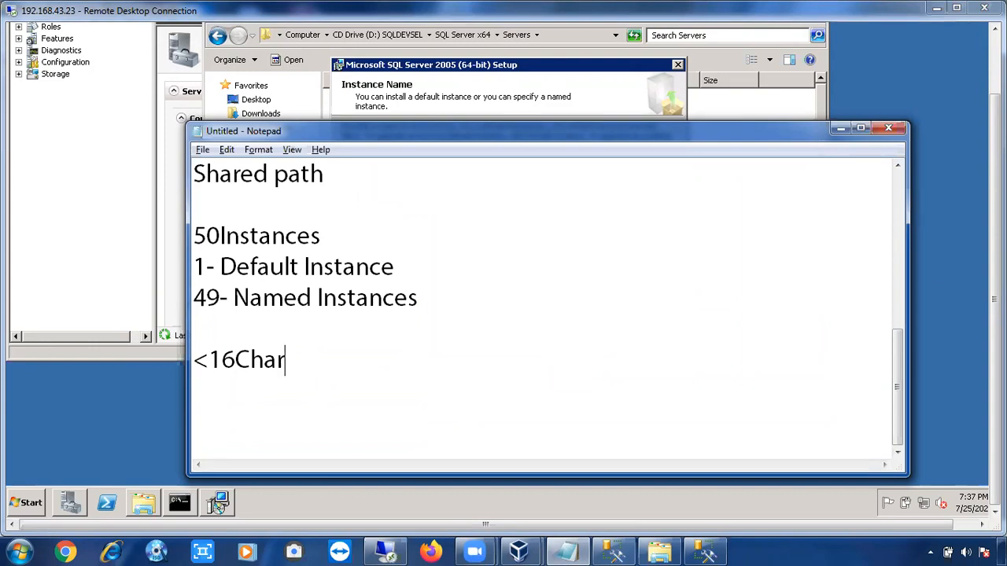
{"action": "type", "text": "acters"}
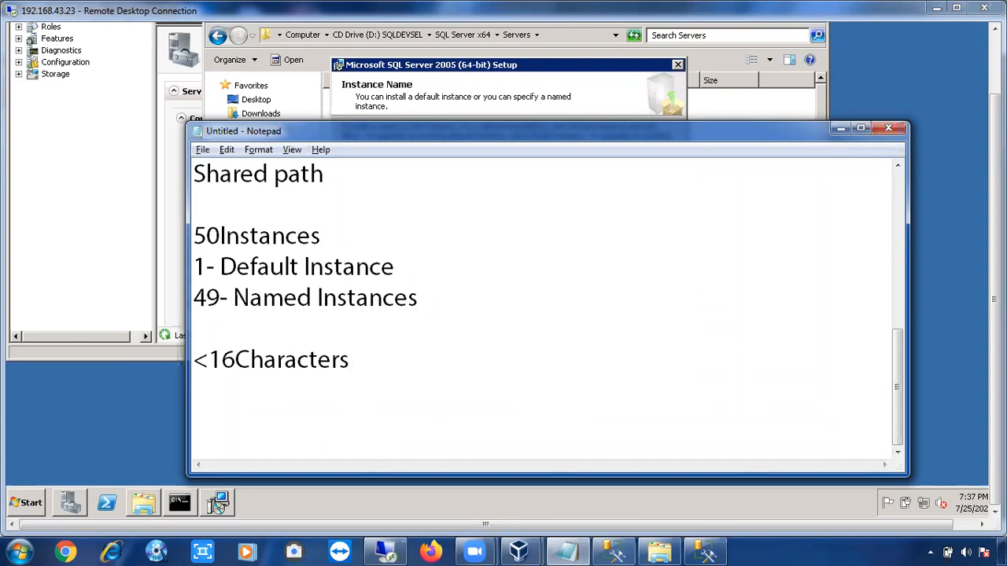
- Add the line "Instance name cannot start with no.s" below the character limit note
{"action": "key", "text": "Return"}
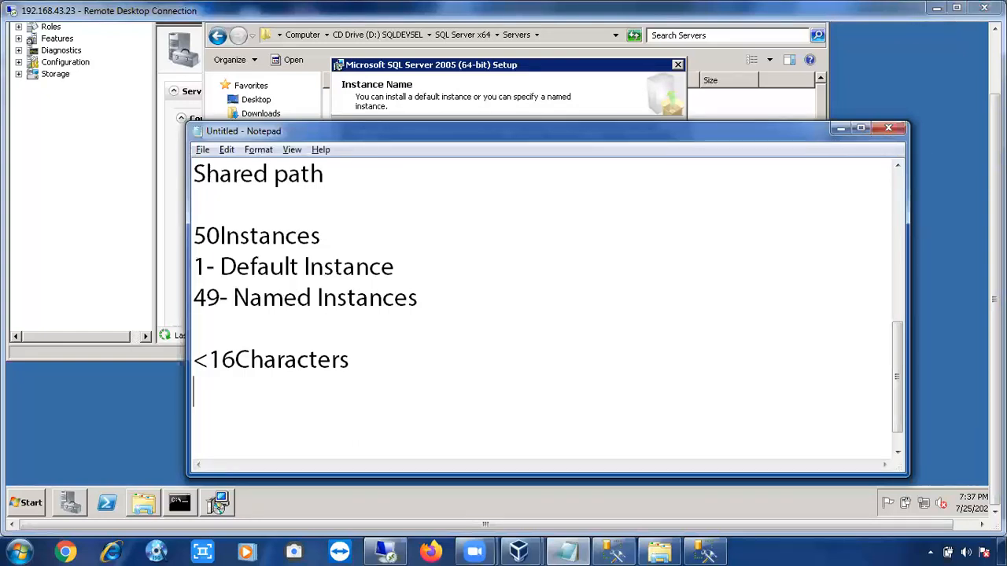
{"action": "type", "text": "Instance name ca"}
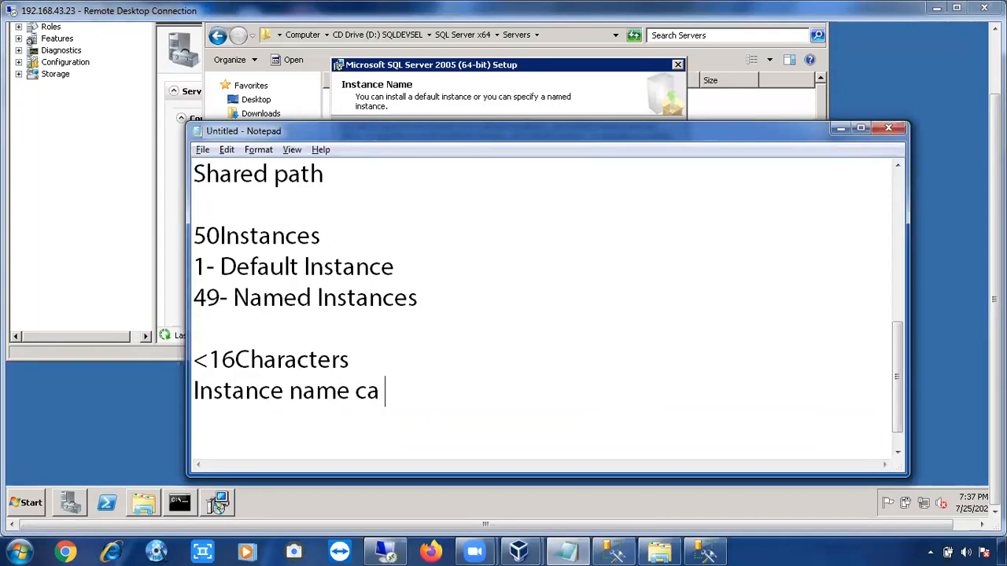
{"action": "key", "text": "BackSpace"}
{"action": "type", "text": "nnot s"}
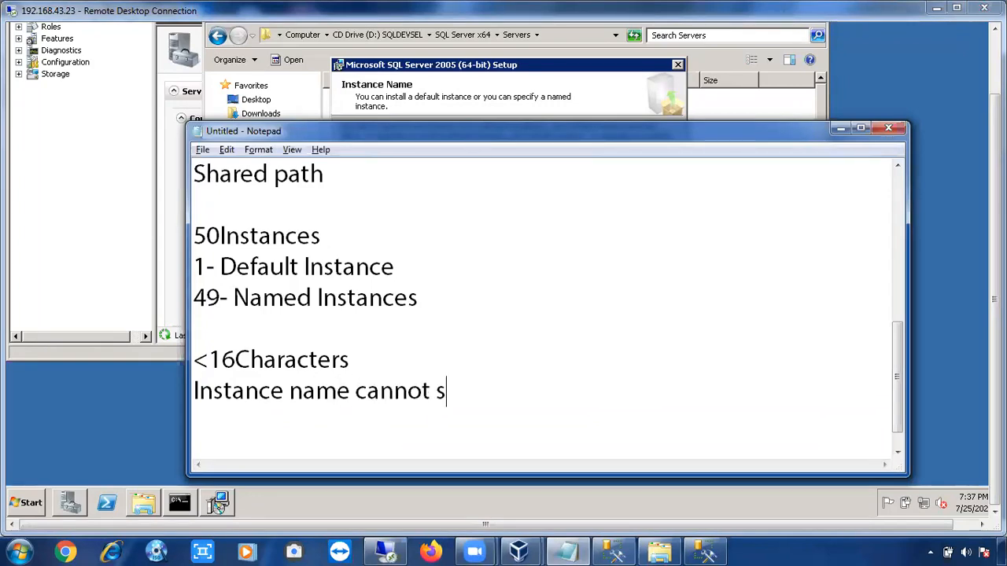
{"action": "type", "text": "tart with no.s"}
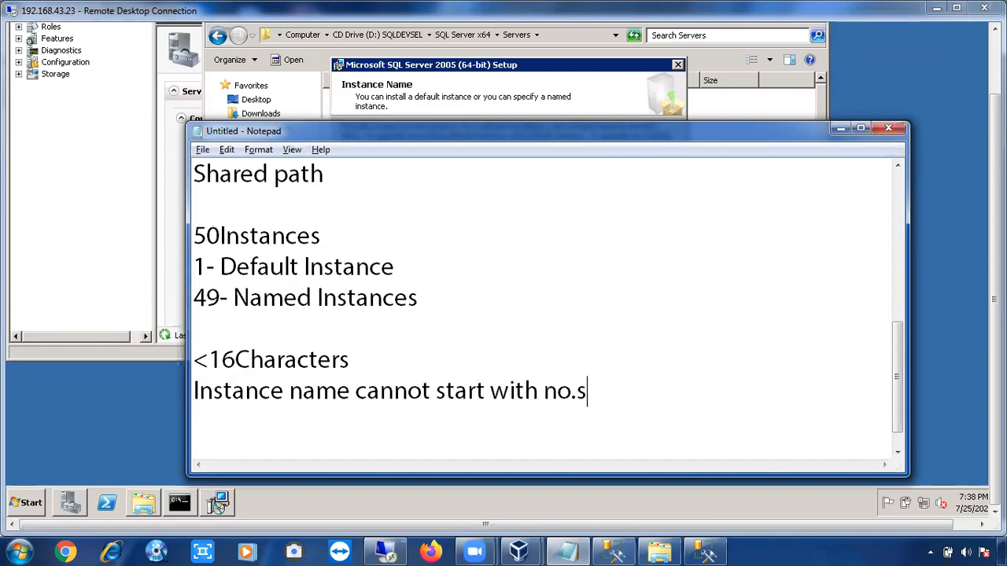
- Add the line "Instance name has to start with alphabets" at the end of the notes
{"action": "key", "text": "Return"}
{"action": "type", "text": "Ins"}
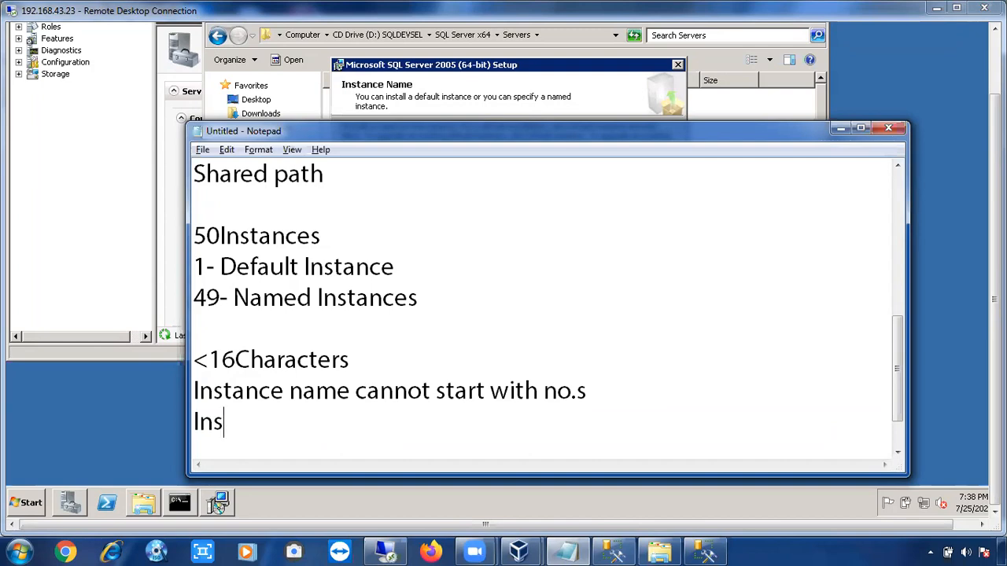
{"action": "type", "text": "tance name ha"}
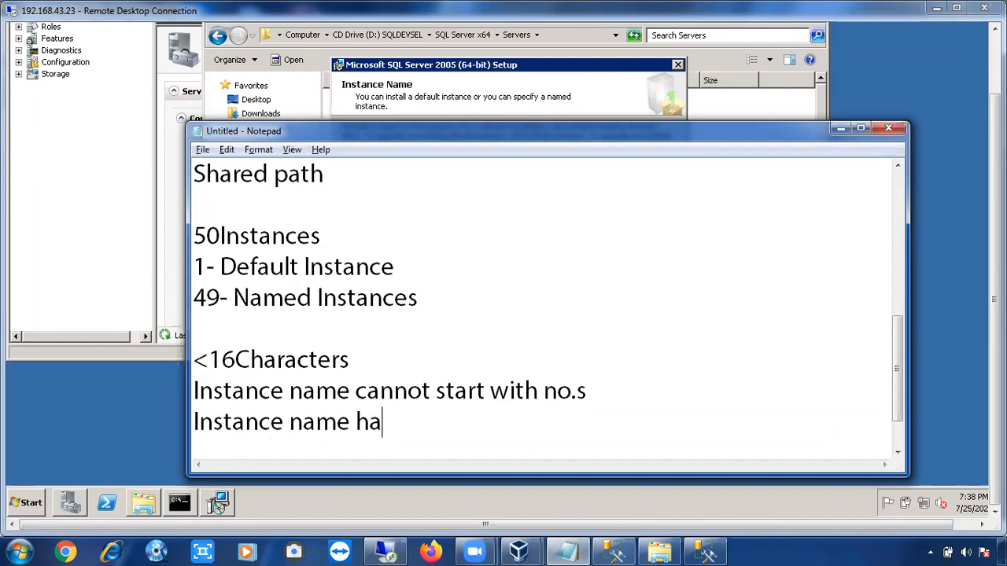
{"action": "type", "text": "s to start with "}
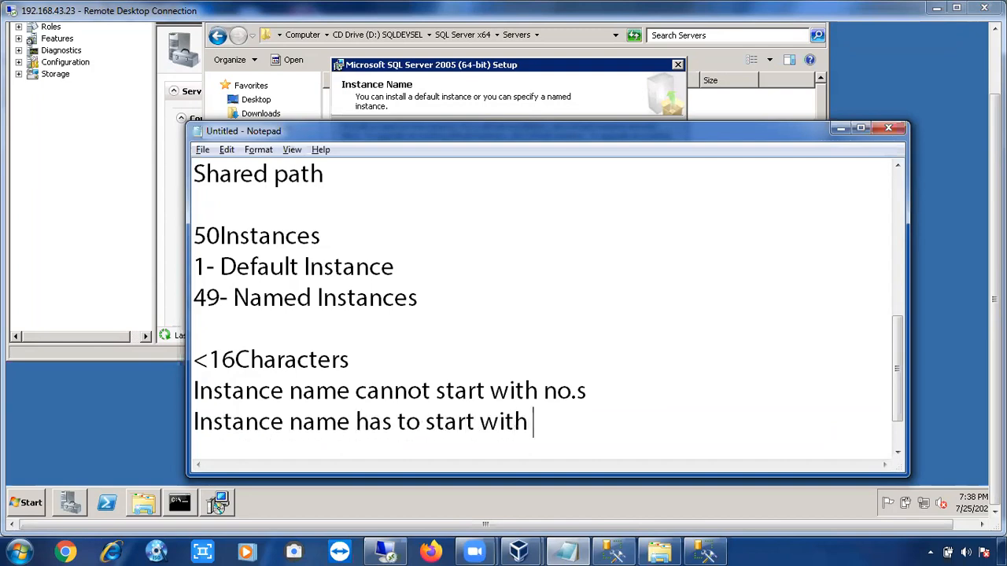
{"action": "type", "text": "alphabets"}
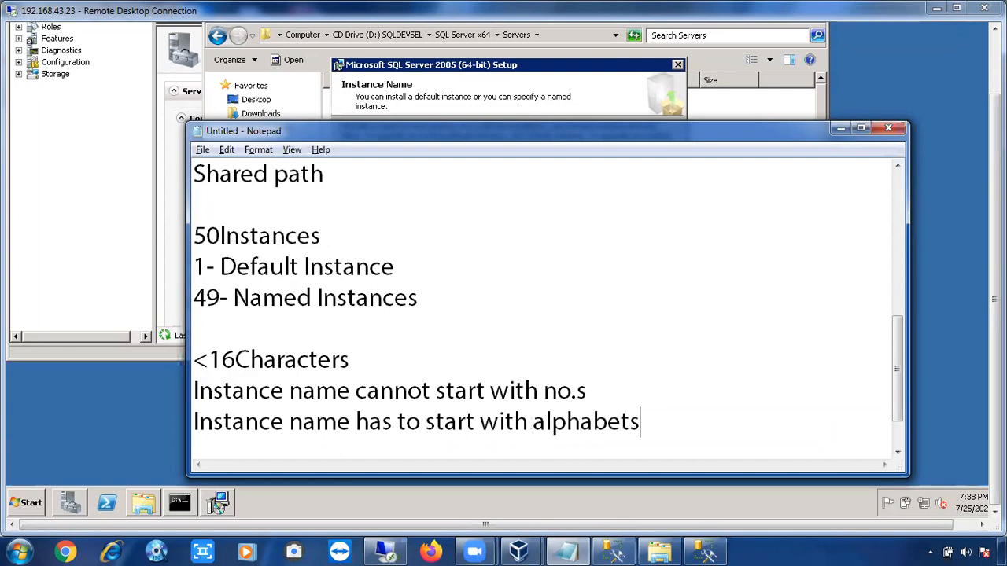
- Add the line "You can not any special charatcters--$_" at the end of the notes
{"action": "key", "text": "Return"}
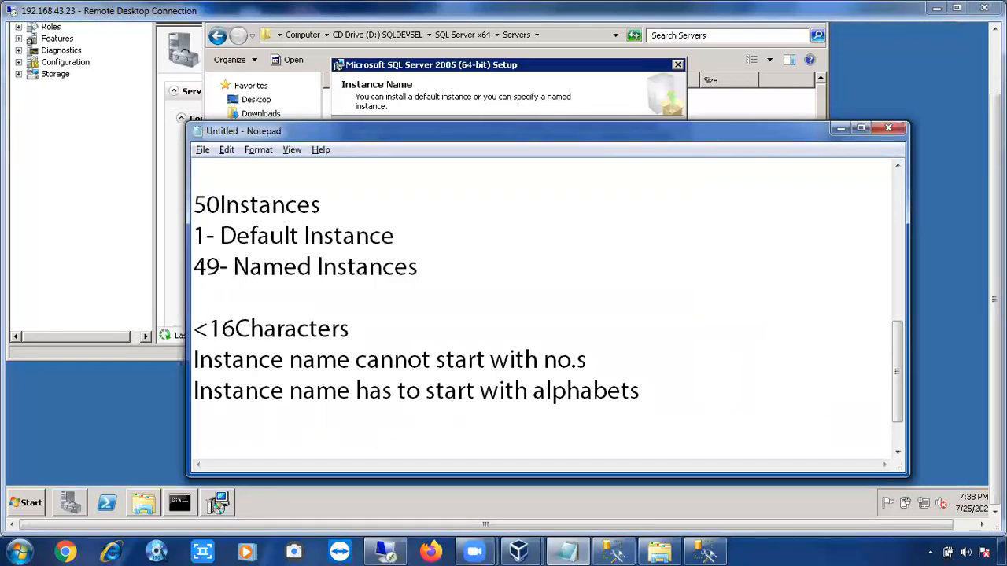
{"action": "type", "text": "You can not "}
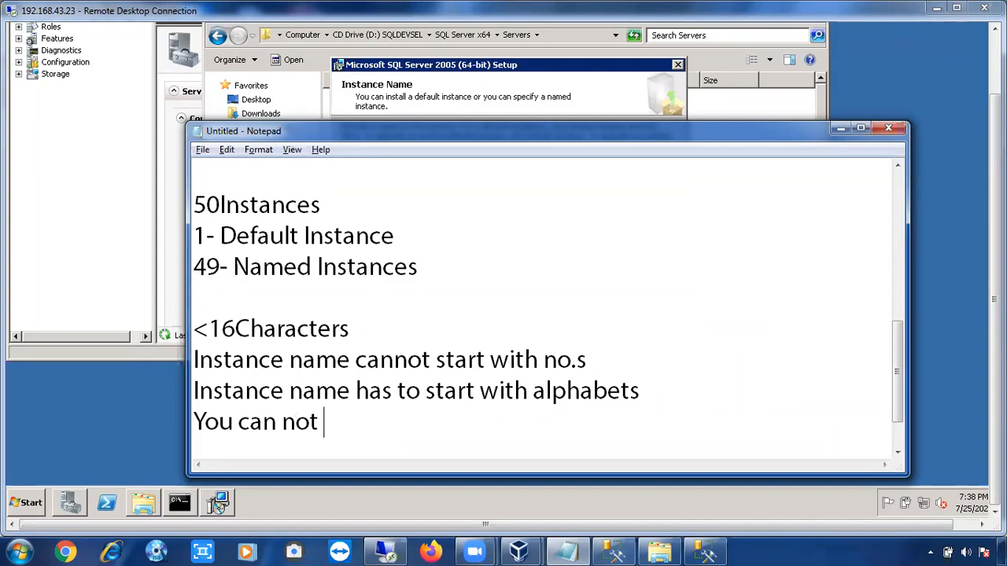
{"action": "type", "text": "any specia"}
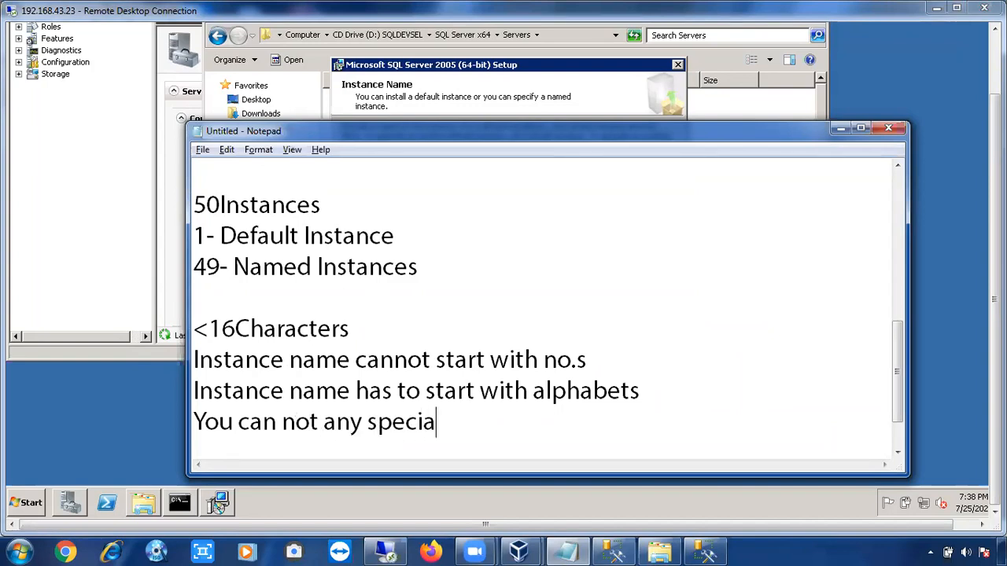
{"action": "type", "text": "l charatcters"}
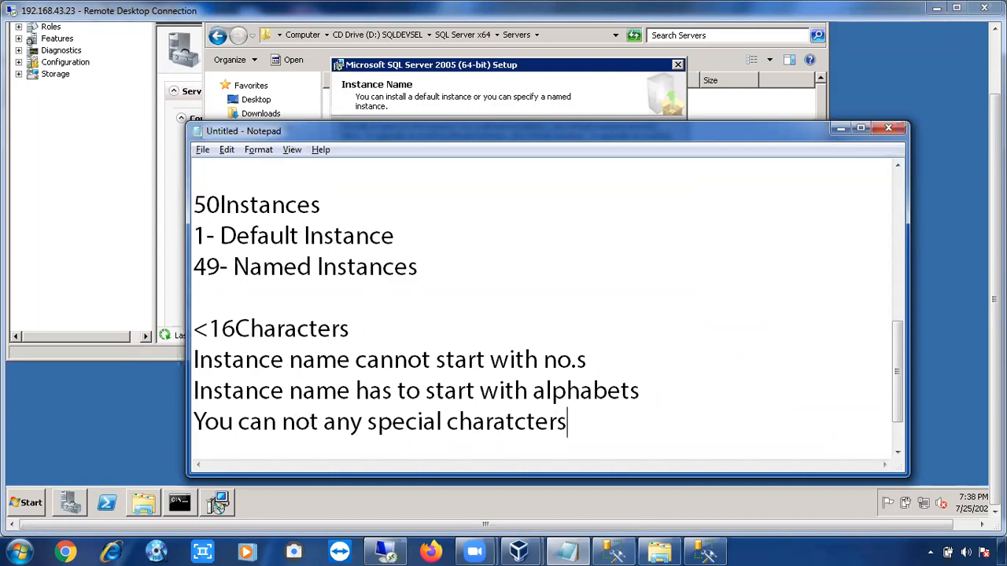
{"action": "type", "text": "--$_"}
- Highlight the allowed special characters "$_" and the rule about starting with alphabets in the instance naming notes
{"action": "left_click_drag", "start_coordinate": [583, 422], "coordinate": [612, 425]}
{"action": "left_click", "coordinate": [612, 424]}
{"action": "left_click_drag", "start_coordinate": [612, 425], "coordinate": [586, 426]}
{"action": "left_click", "coordinate": [585, 425]}
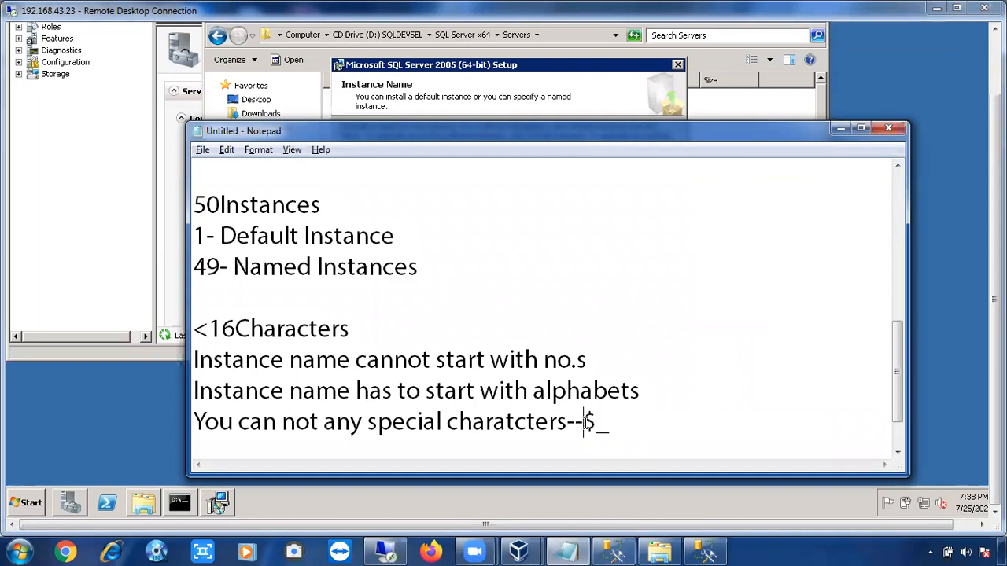
{"action": "left_click_drag", "start_coordinate": [587, 424], "coordinate": [610, 425]}
{"action": "left_click", "coordinate": [597, 426]}
{"action": "left_click_drag", "start_coordinate": [583, 425], "coordinate": [595, 425]}
{"action": "left_click_drag", "start_coordinate": [246, 391], "coordinate": [649, 398]}
{"action": "left_click", "coordinate": [627, 415]}
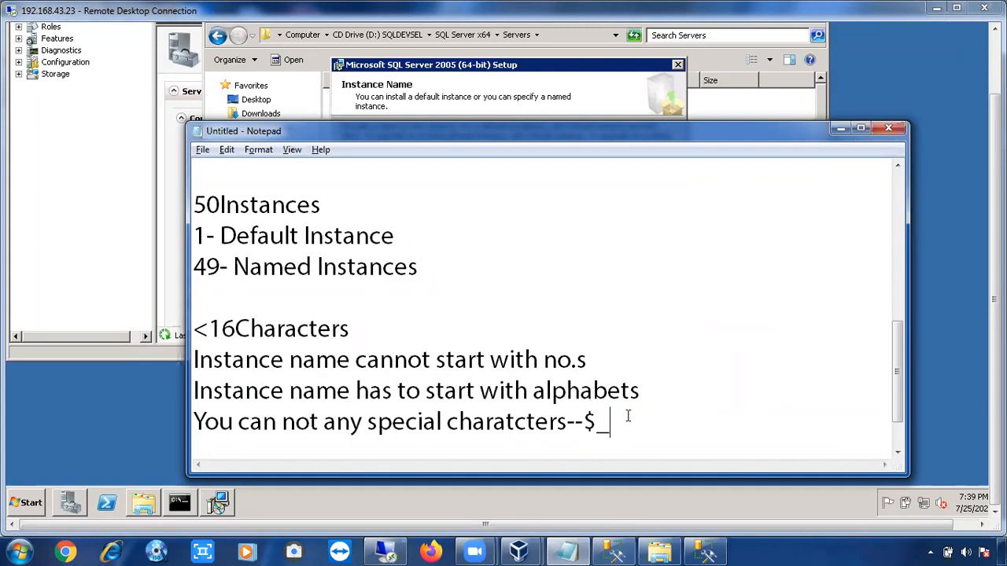
{"action": "left_click_drag", "start_coordinate": [584, 422], "coordinate": [612, 425]}
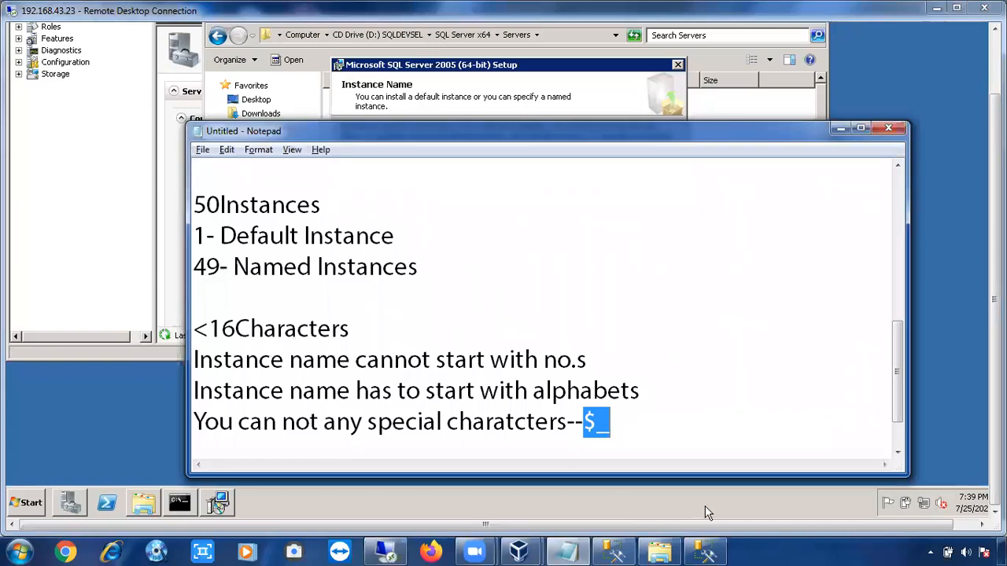
- Add the line "Sql Server 2005" to the end of the notes and copy it into the setup's named instance name
{"action": "left_click", "coordinate": [639, 438]}
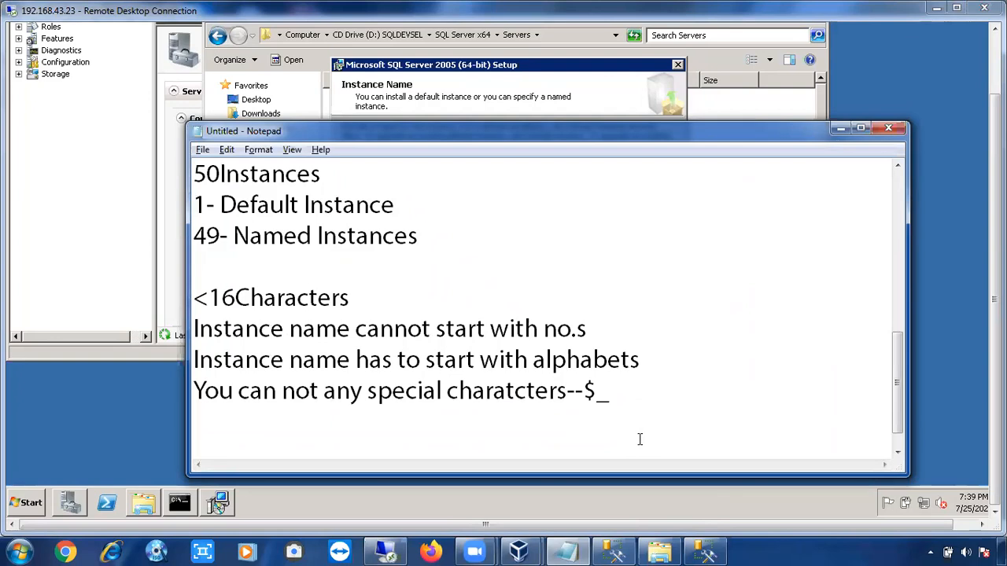
{"action": "type", "text": "Sql Server 2005"}
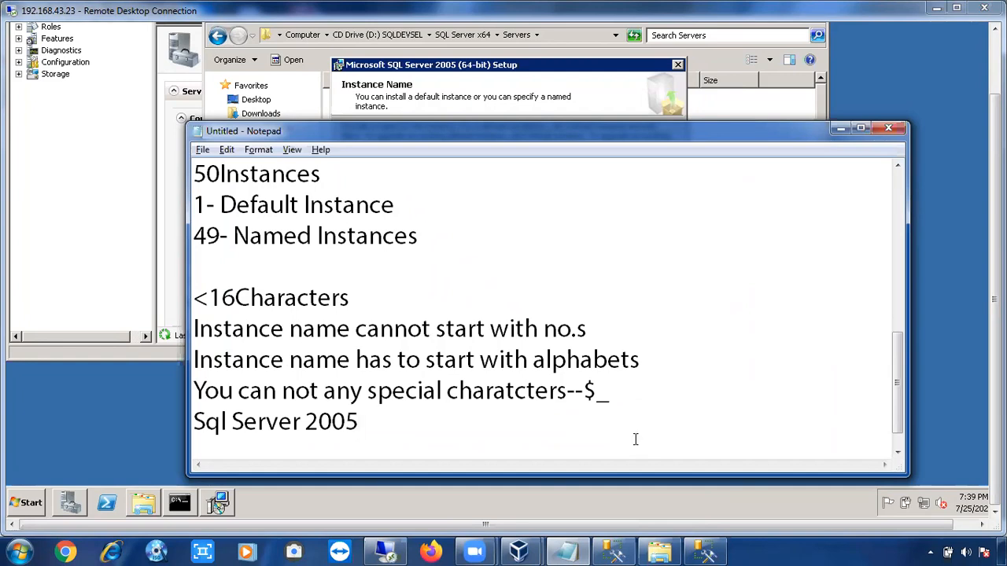
{"action": "left_click_drag", "start_coordinate": [360, 422], "coordinate": [167, 428]}
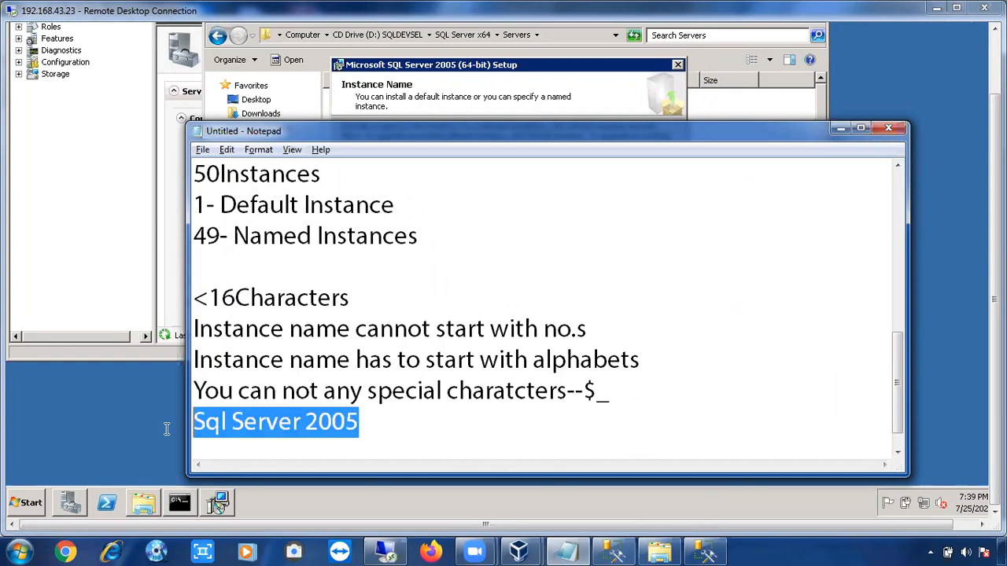
{"action": "key", "text": "ctrl+c"}
{"action": "key", "text": "alt+Tab"}
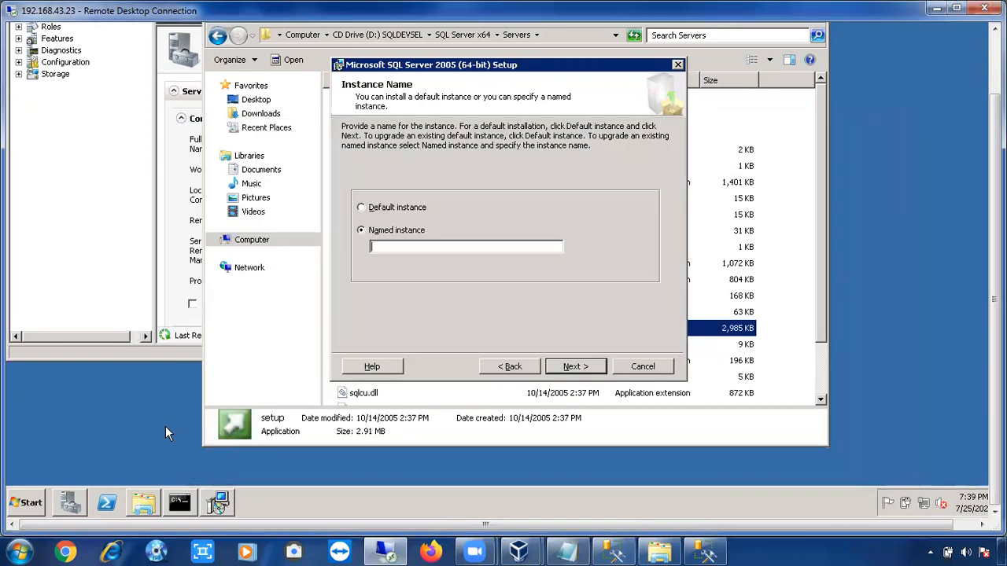
{"action": "key", "text": "ctrl+v"}
- Remove both spaces from the named instance name so that it reads SqlServer2005
{"action": "left_click", "coordinate": [385, 250]}
{"action": "key", "text": "BackSpace"}
{"action": "left_click", "coordinate": [406, 246]}
{"action": "key", "text": "BackSpace"}
{"action": "left_click", "coordinate": [427, 247]}
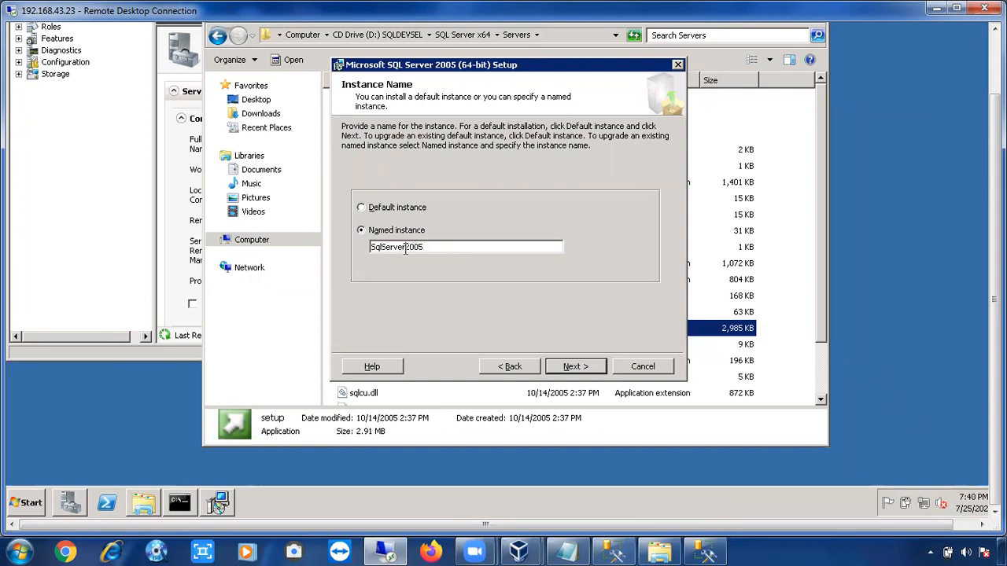
- Try an underscore between SqlServer and 2005 in the instance name, and replace it with "$"
{"action": "left_click", "coordinate": [405, 247]}
{"action": "type", "text": "_"}
{"action": "key", "text": "BackSpace"}
{"action": "type", "text": "$"}
- Return to the Notepad notes and add the line "Computer\InstanceName" below "Sql Server 2005"
{"action": "key", "text": "alt+Tab"}
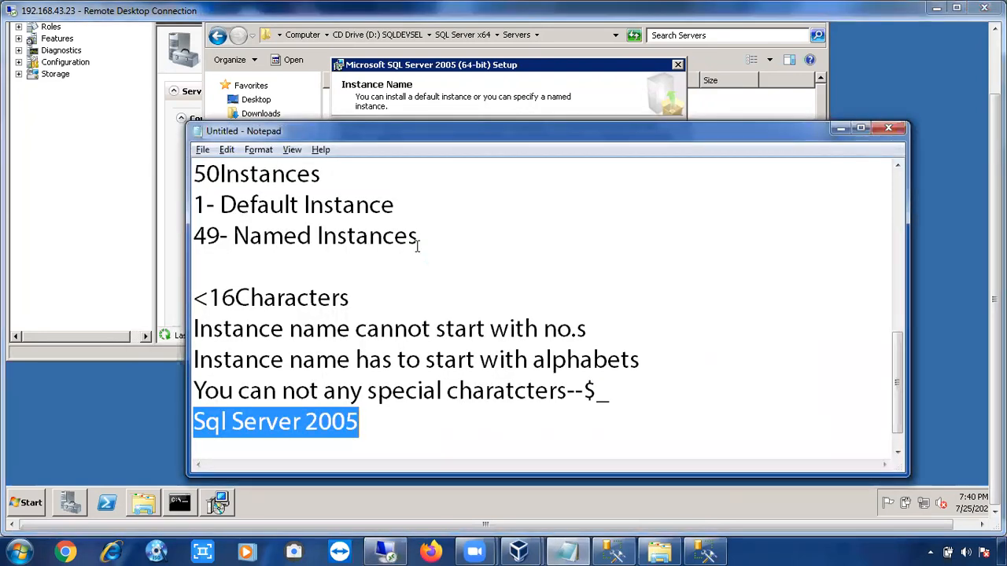
{"action": "left_click", "coordinate": [372, 426]}
{"action": "key", "text": "Return"}
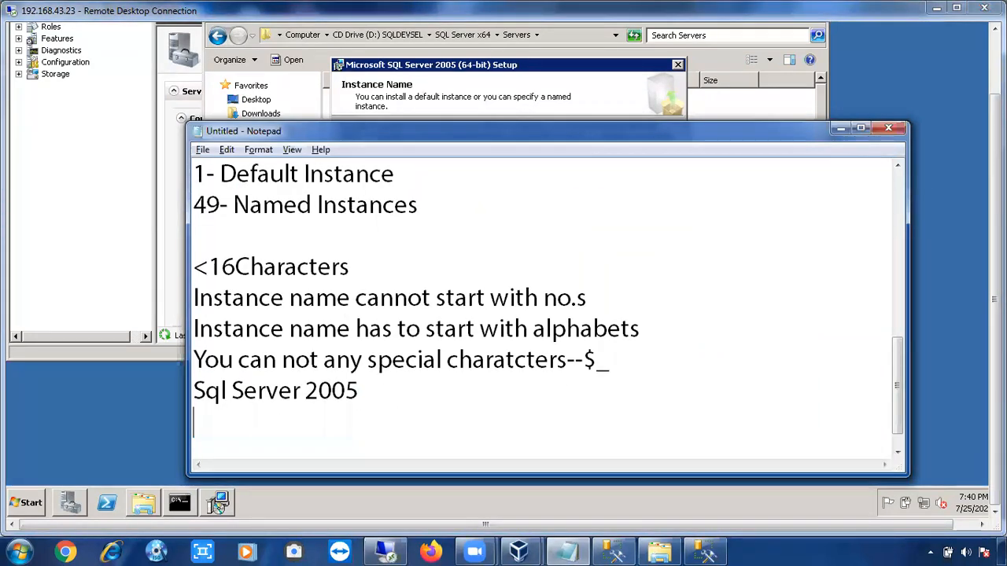
{"action": "type", "text": "Computer\\"}
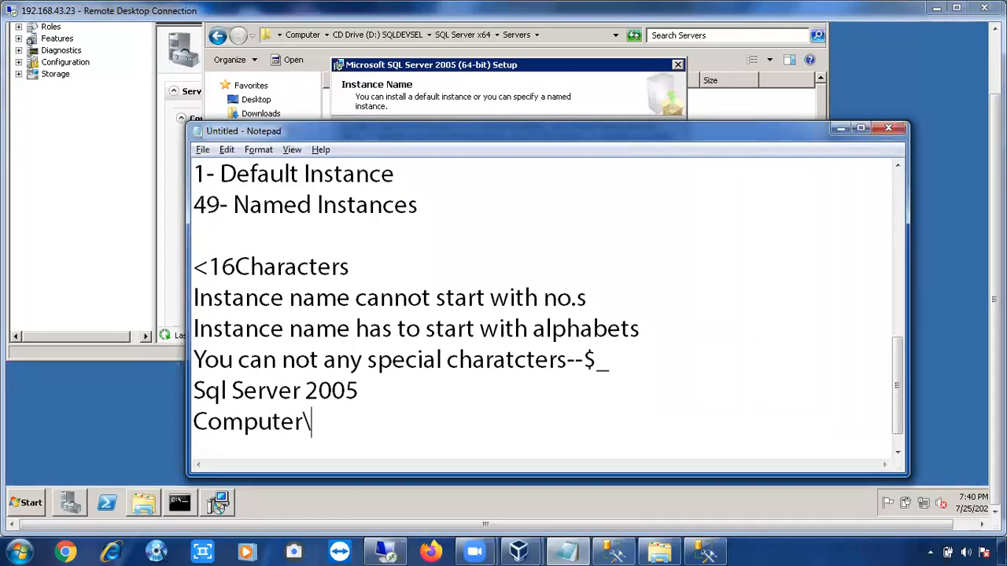
{"action": "type", "text": "InstanceName"}
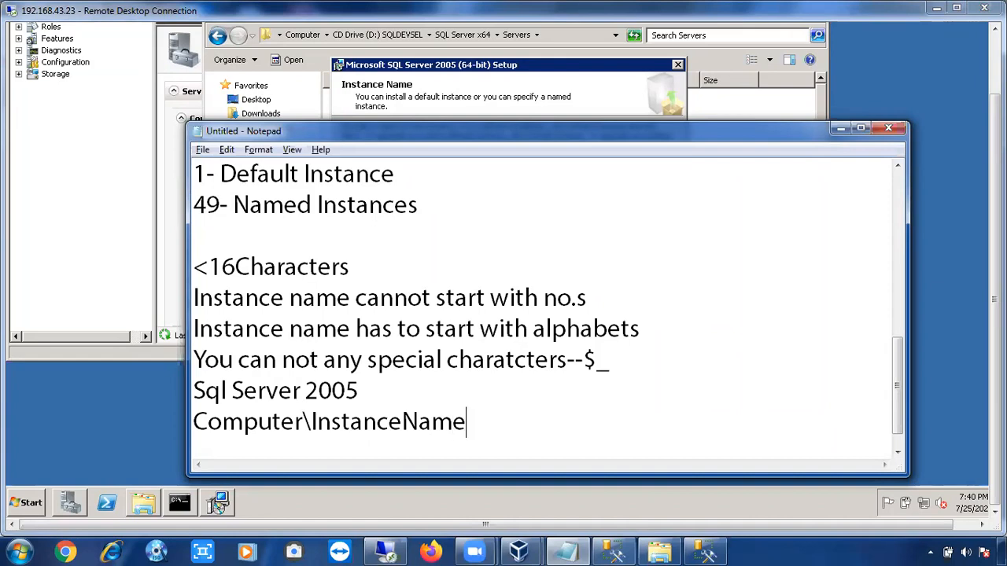
- Switch to SQL Server Management Studio and highlight the computer name, the instance name and the whole server name in the connection dialog
{"action": "left_click", "coordinate": [705, 550]}
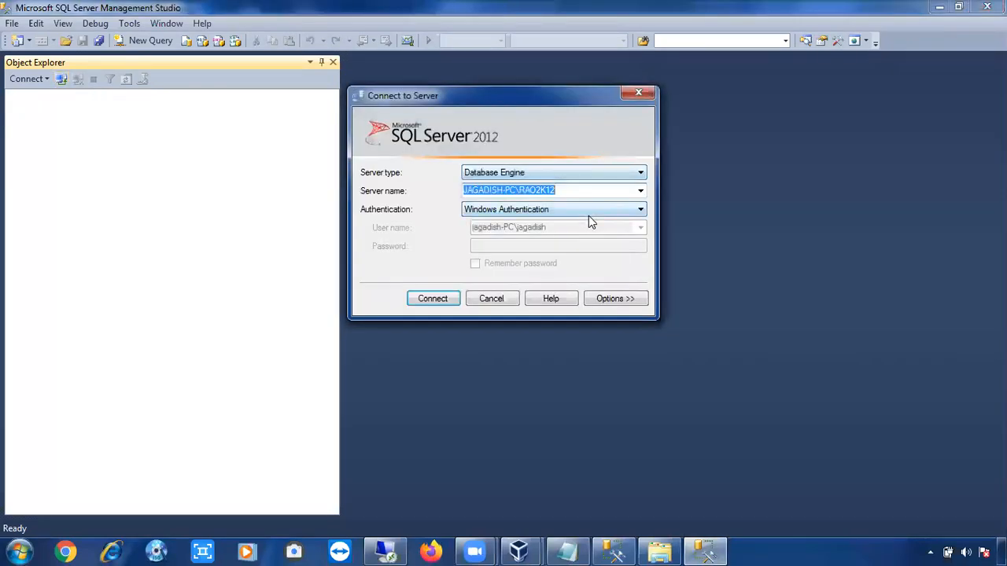
{"action": "left_click", "coordinate": [512, 192]}
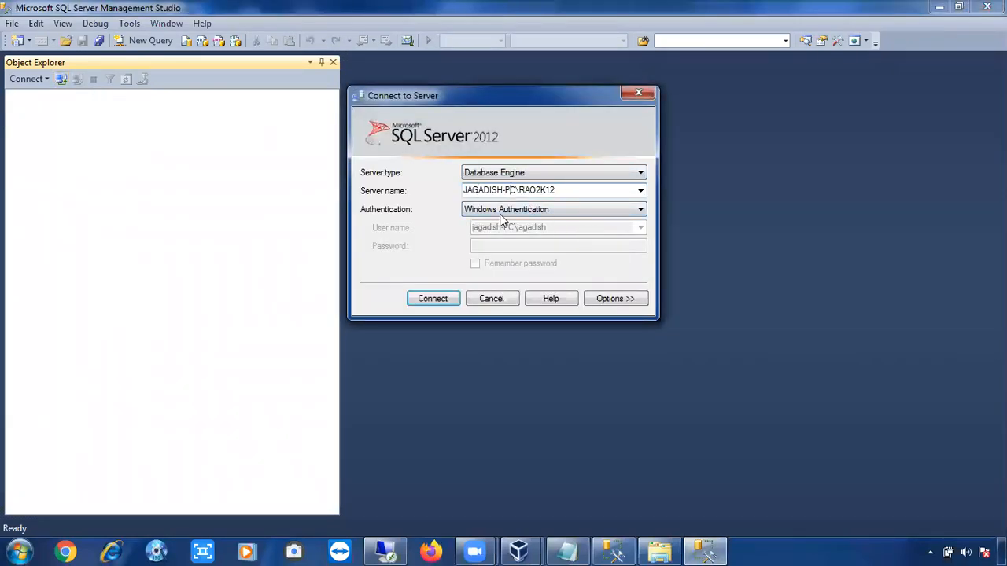
{"action": "left_click", "coordinate": [482, 191]}
{"action": "left_click_drag", "start_coordinate": [465, 192], "coordinate": [519, 191]}
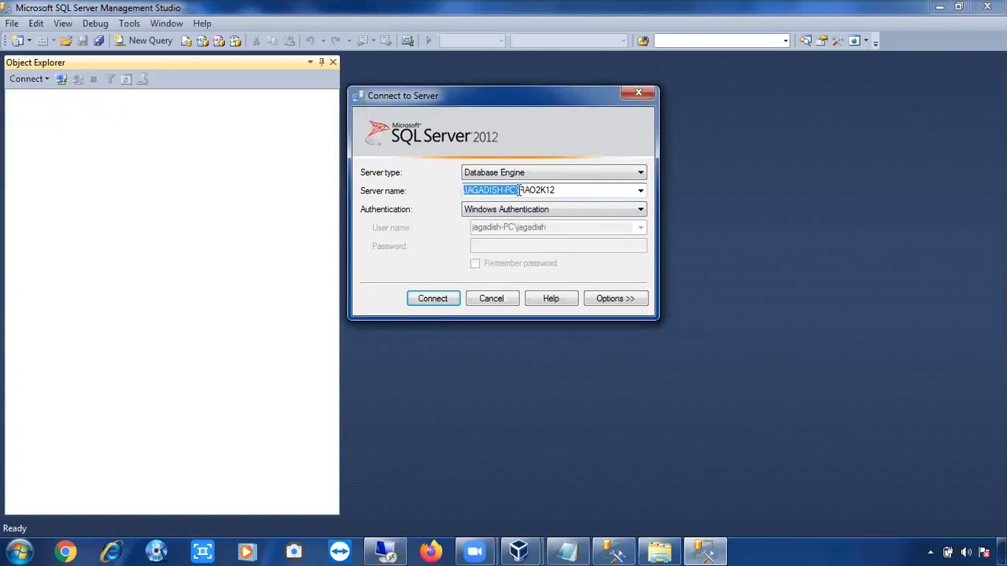
{"action": "left_click", "coordinate": [518, 191]}
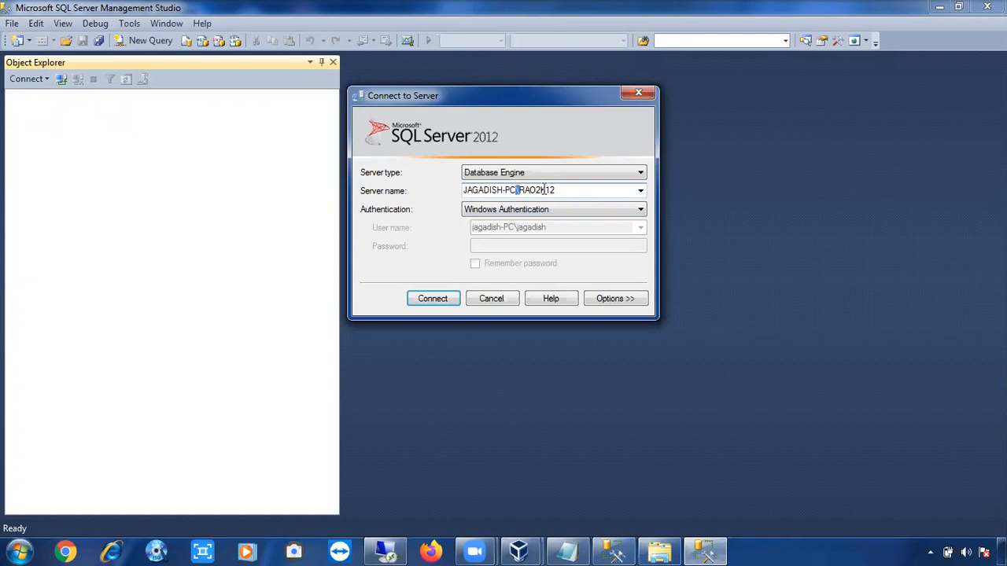
{"action": "left_click_drag", "start_coordinate": [557, 189], "coordinate": [518, 190]}
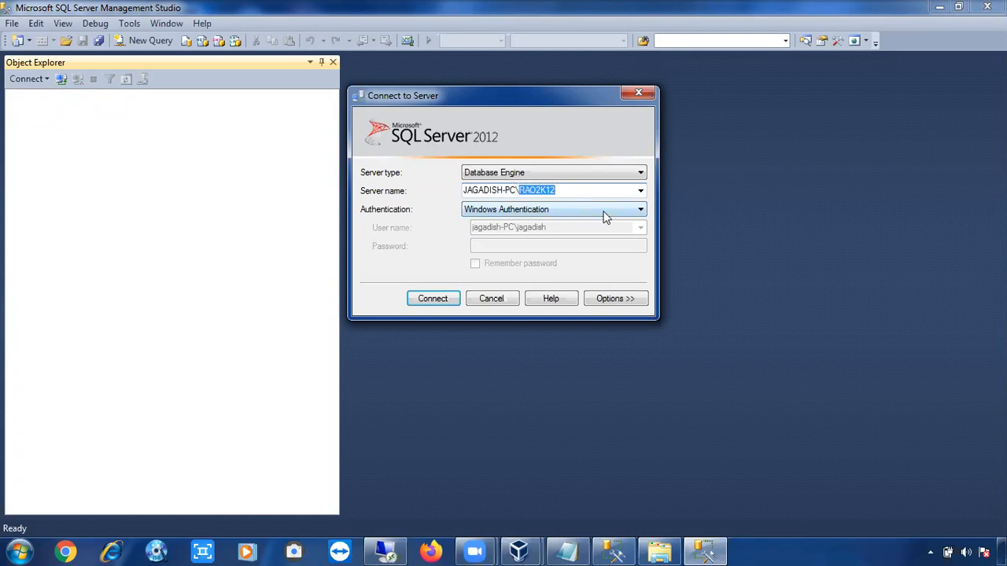
{"action": "left_click", "coordinate": [520, 191]}
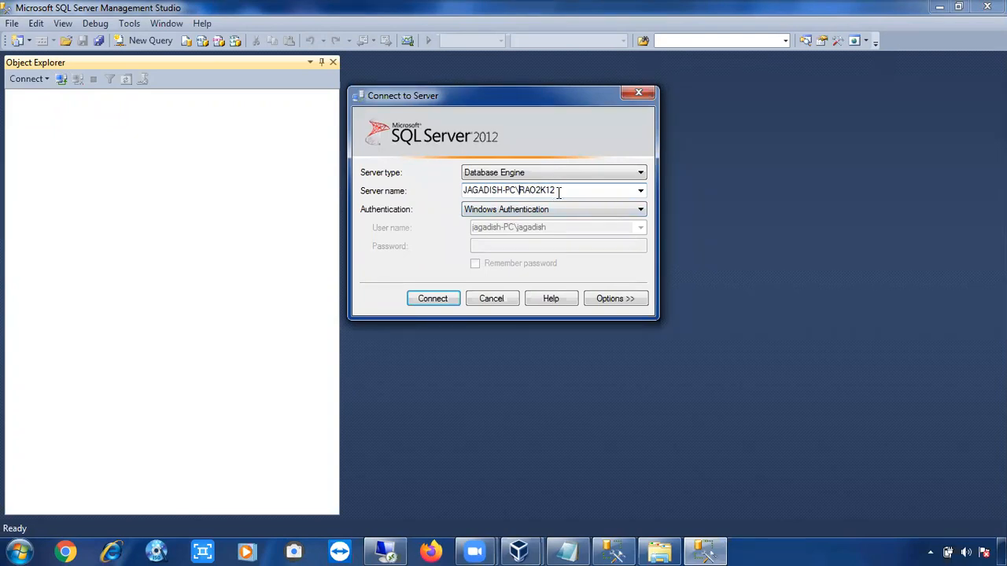
{"action": "left_click_drag", "start_coordinate": [565, 191], "coordinate": [463, 184]}
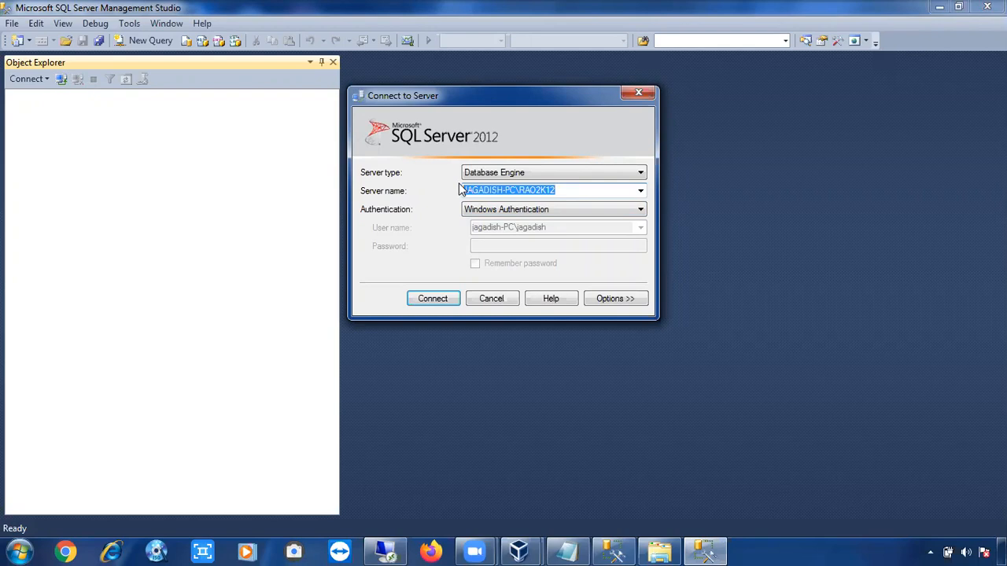
- Return to the SQL Server 2005 setup in Remote Desktop, choose the default instance and continue to the service account page
{"action": "left_click", "coordinate": [568, 551]}
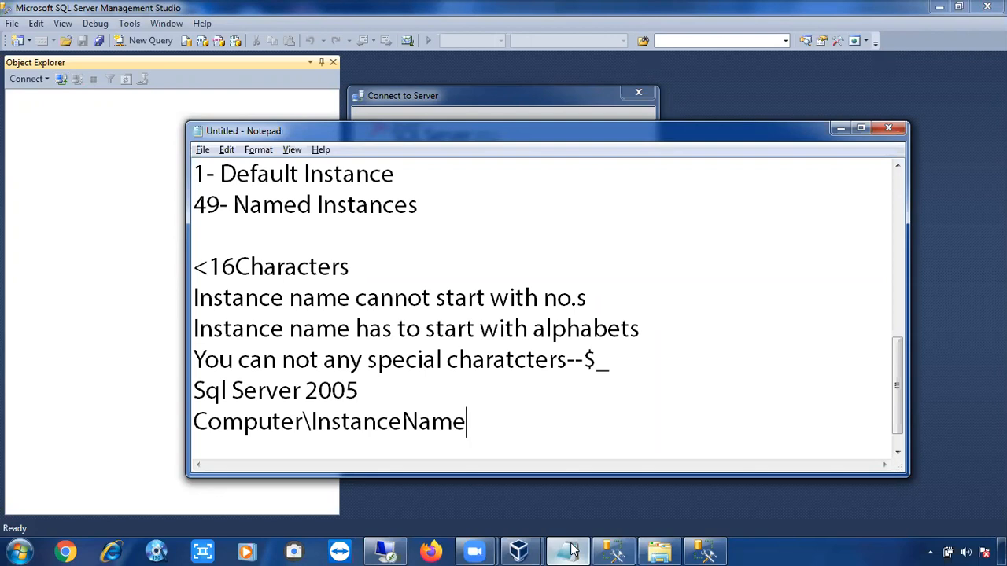
{"action": "left_click", "coordinate": [386, 552]}
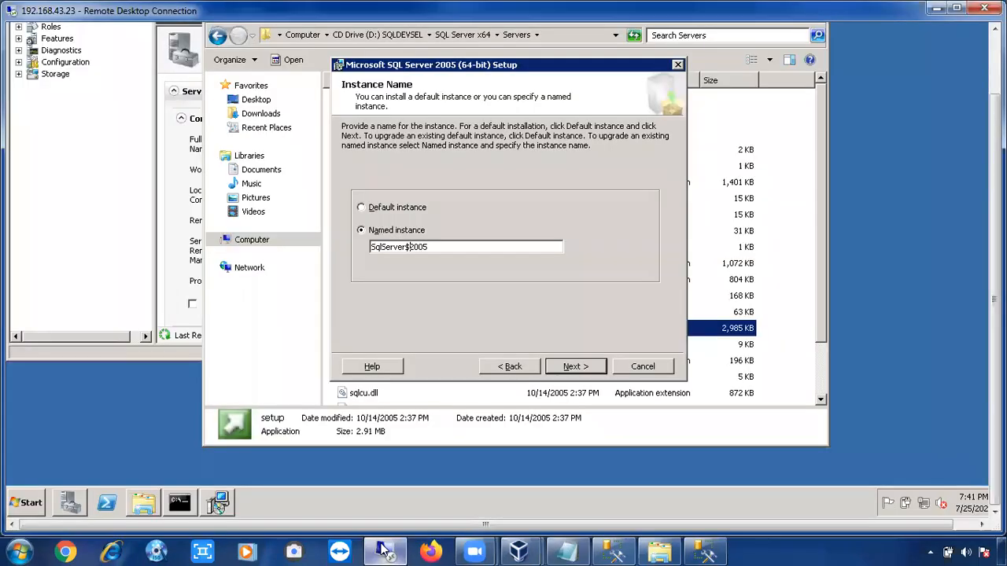
{"action": "left_click", "coordinate": [393, 207]}
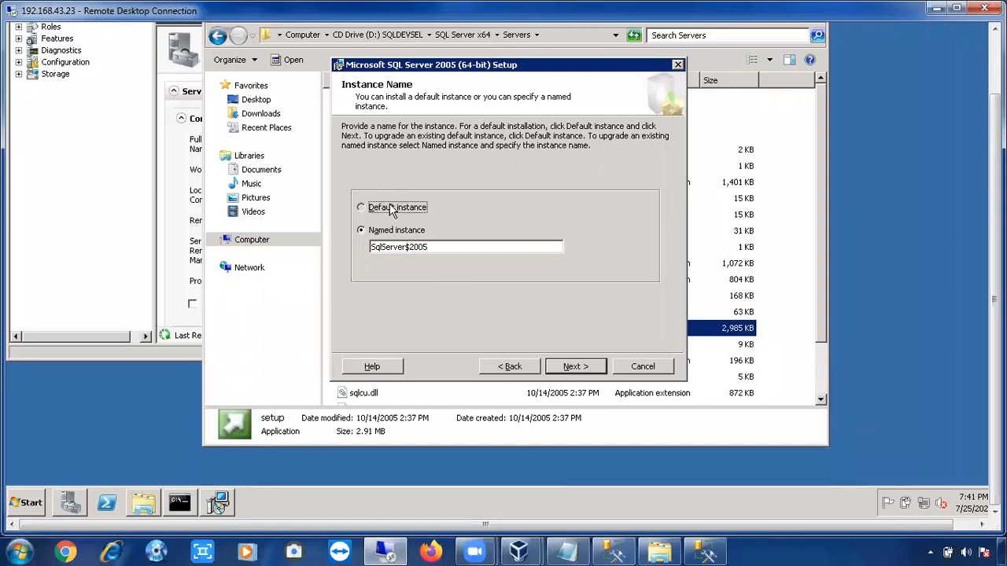
{"action": "left_click", "coordinate": [578, 367]}
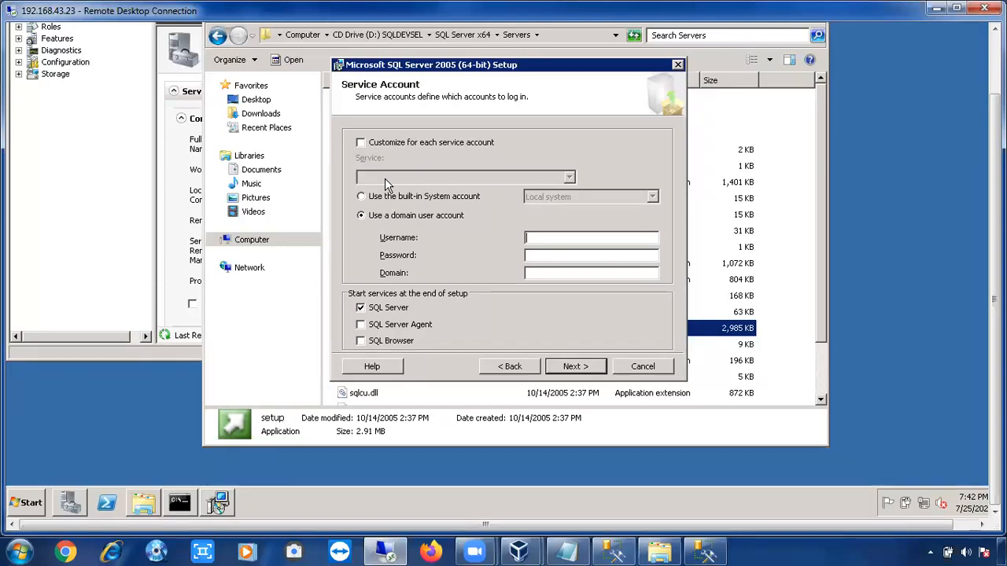
{"action": "key", "text": "super+r"}
{"action": "type", "text": "s"}
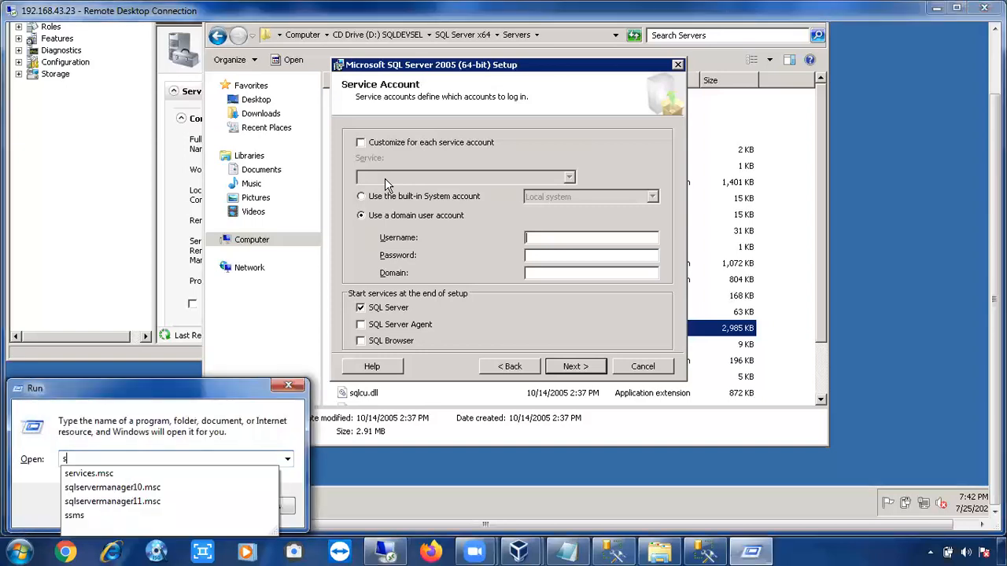
{"action": "left_click", "coordinate": [289, 385]}
{"action": "left_click", "coordinate": [289, 385]}
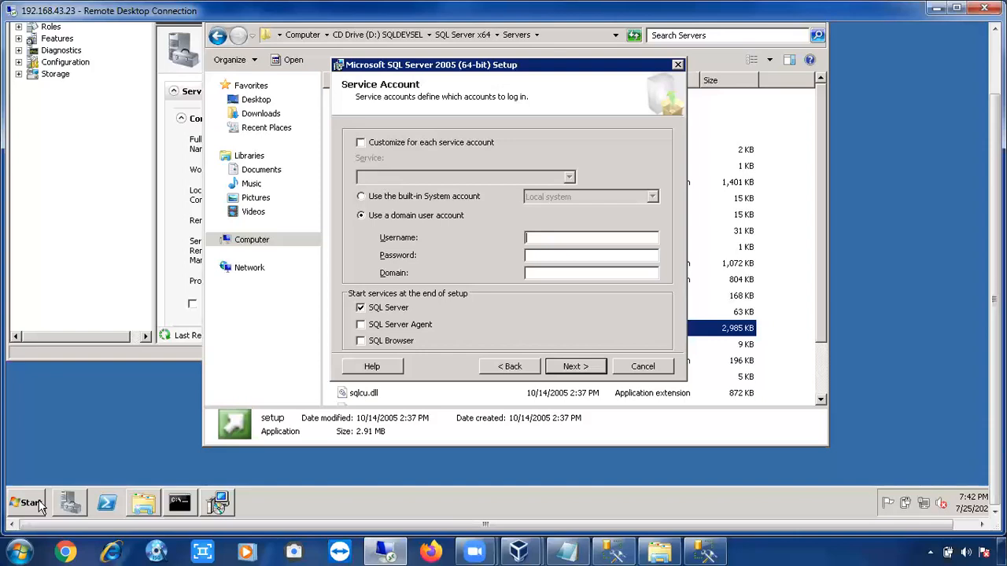
- Open the Services console on the remote server by running services.msc
{"action": "left_click", "coordinate": [37, 503]}
{"action": "left_click", "coordinate": [211, 418]}
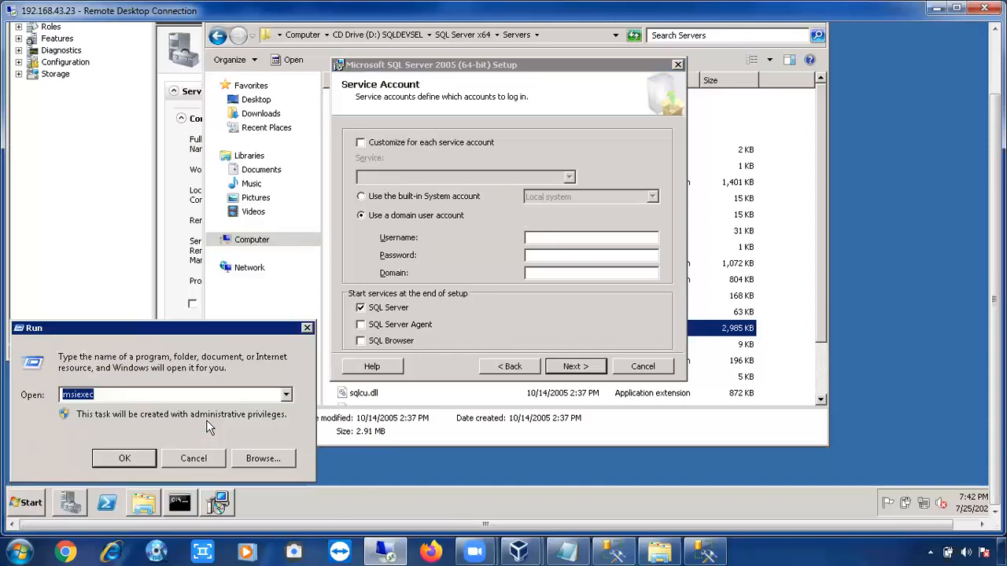
{"action": "type", "text": "services.msc"}
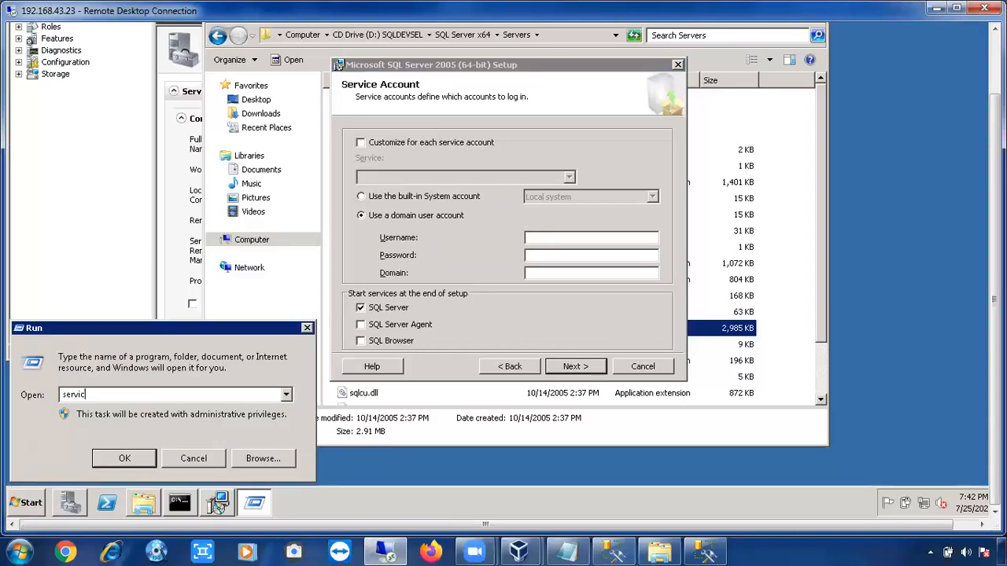
{"action": "key", "text": "Return"}
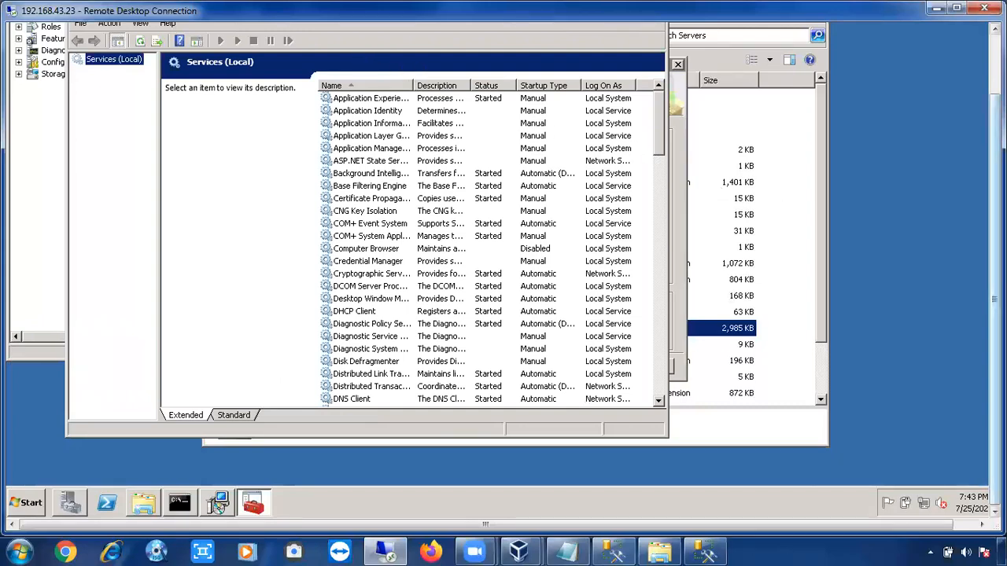
- Maximize the Services window and widen the Name column so the full service names can be read
{"action": "scroll", "coordinate": [503, 268], "scroll_direction": "up", "scroll_amount": 2}
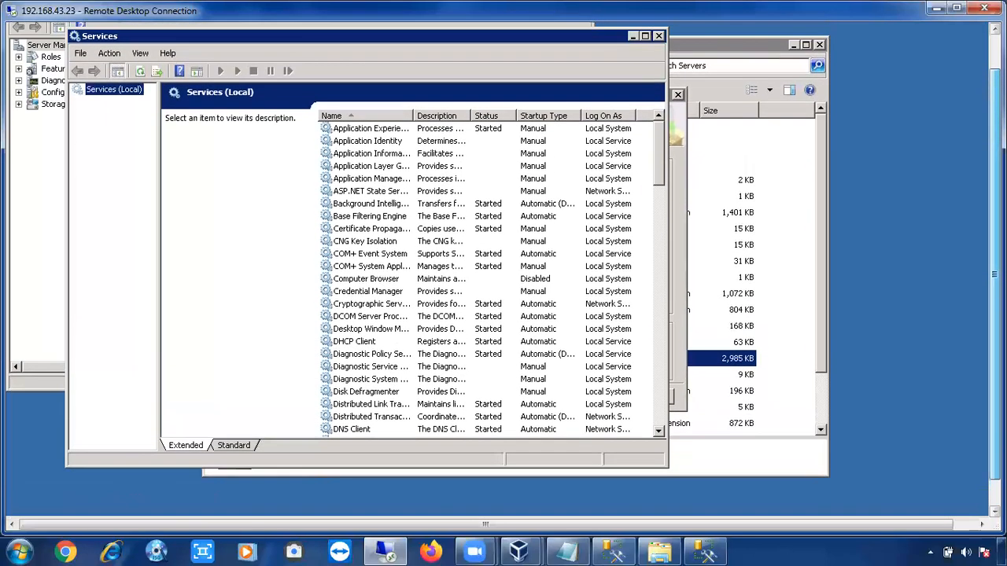
{"action": "scroll", "coordinate": [503, 268], "scroll_direction": "up", "scroll_amount": 1}
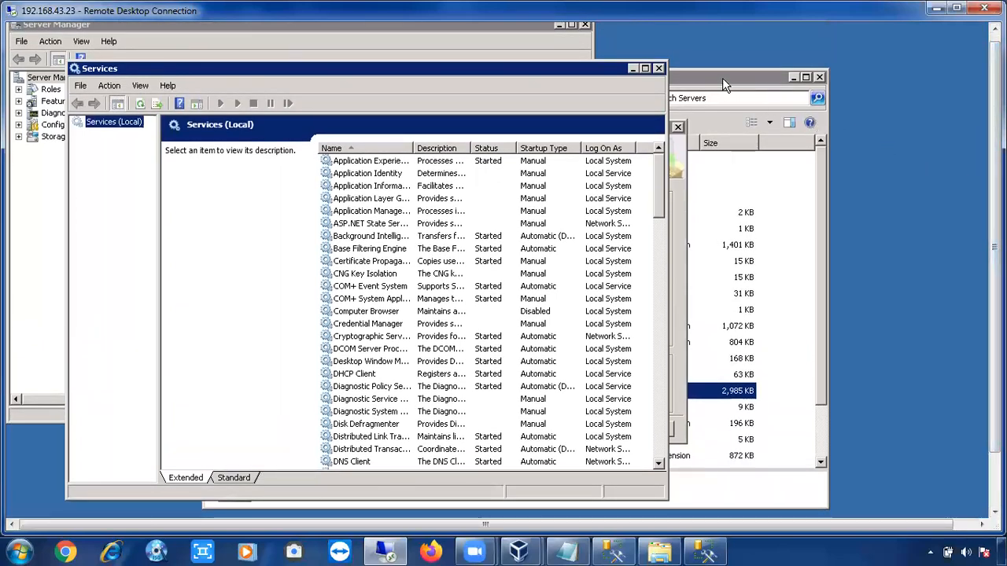
{"action": "left_click", "coordinate": [646, 68]}
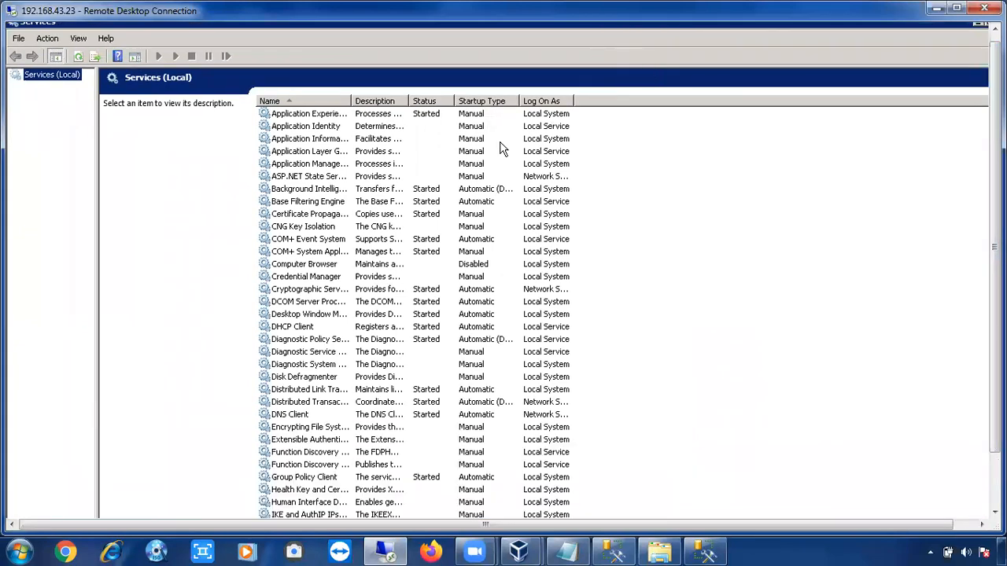
{"action": "left_click", "coordinate": [328, 179]}
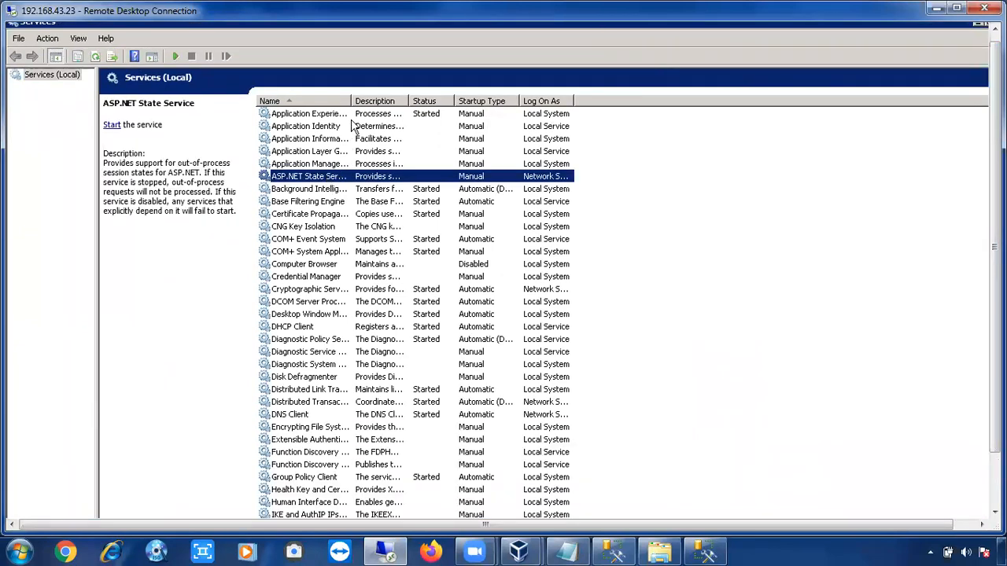
{"action": "left_click_drag", "start_coordinate": [351, 101], "coordinate": [405, 98]}
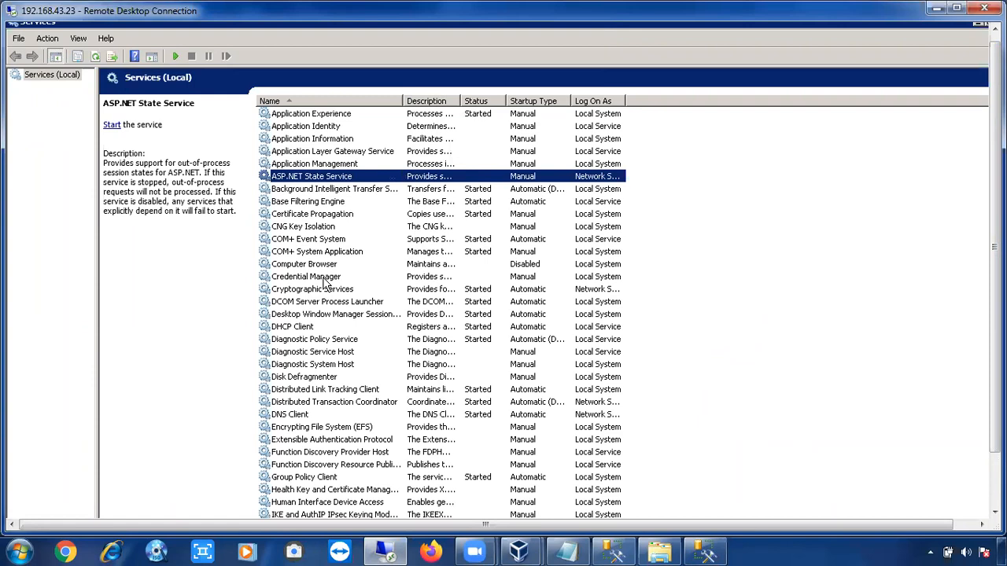
- Look through the services list for the log-on accounts and select the DNS Client service
{"action": "scroll", "coordinate": [325, 283], "scroll_direction": "down", "scroll_amount": 3}
{"action": "scroll", "coordinate": [326, 287], "scroll_direction": "down", "scroll_amount": 2}
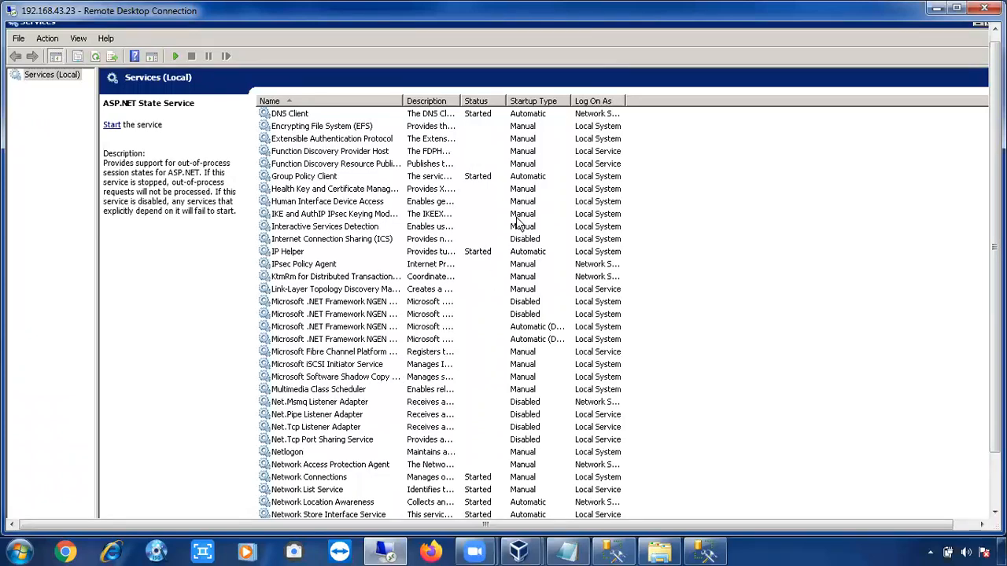
{"action": "left_click", "coordinate": [607, 116]}
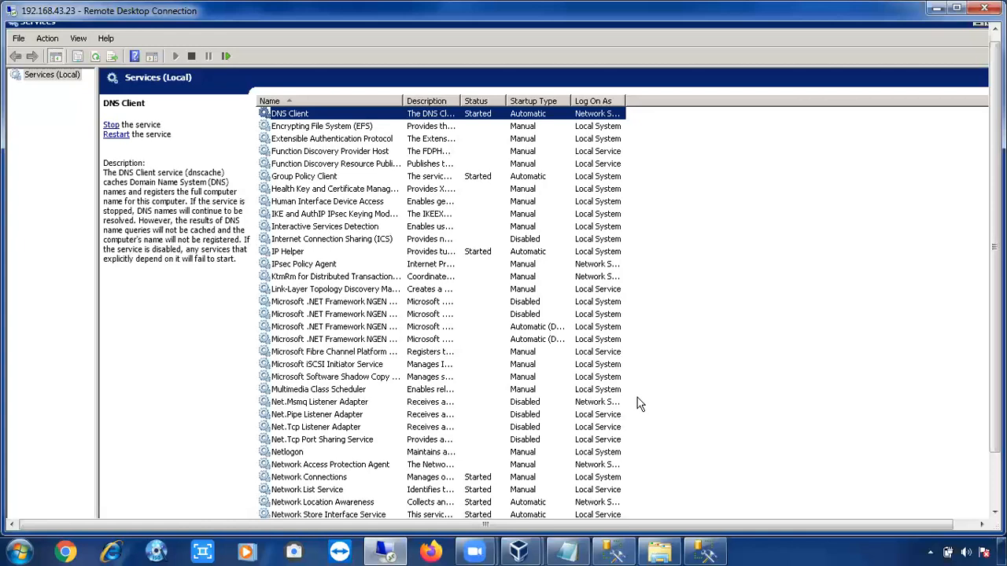
- Return to the Notepad notes and add the line "2Types" after a blank line at the end
{"action": "left_click", "coordinate": [566, 551]}
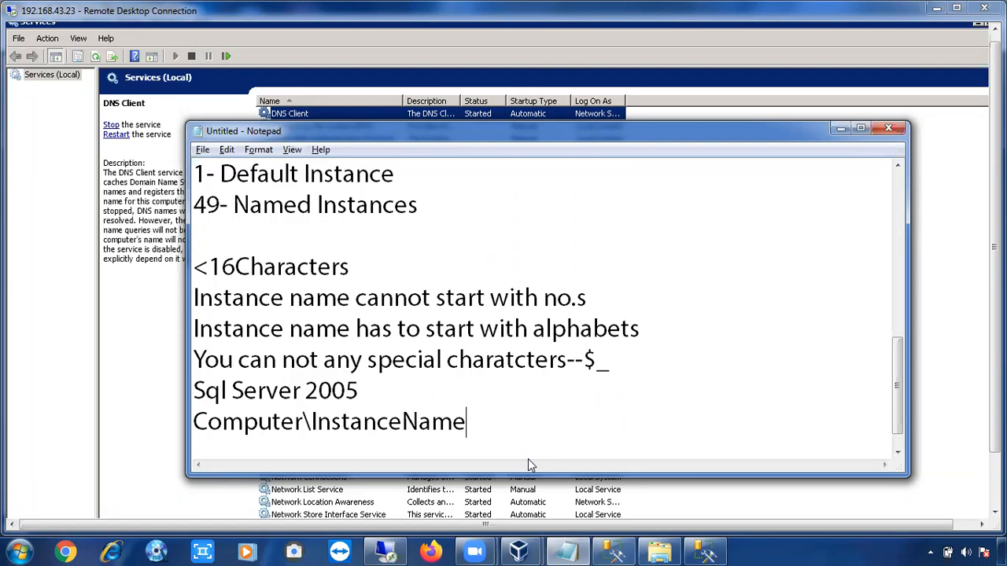
{"action": "key", "text": "Return"}
{"action": "key", "text": "Return"}
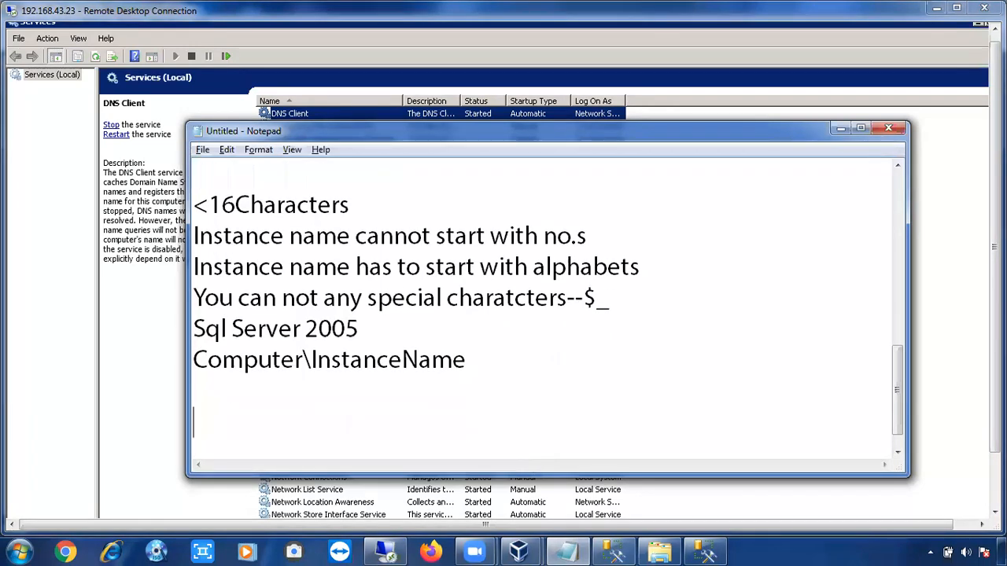
{"action": "type", "text": "2Types"}
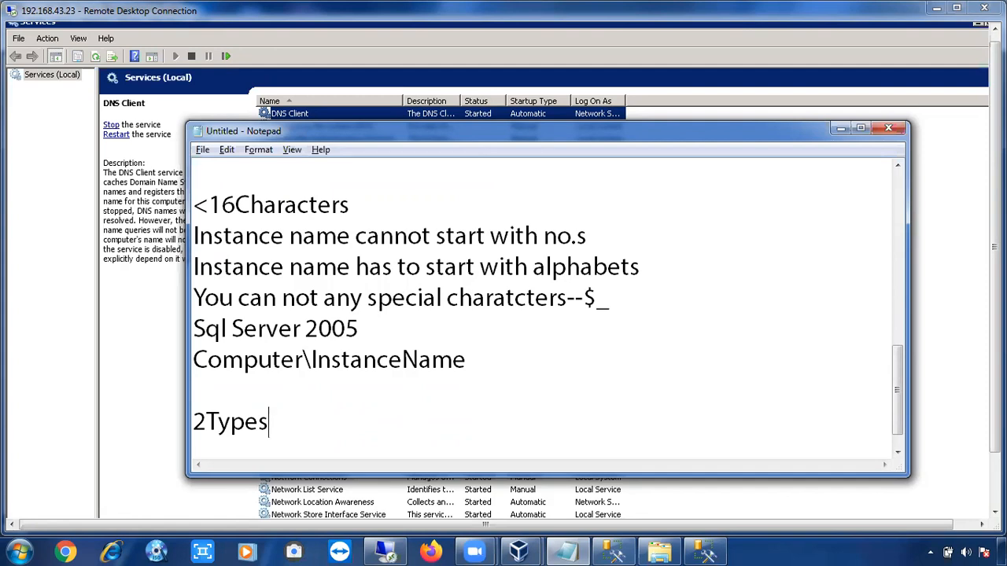
- Complete the last line as "2Types Service Account" and add the line "Inbuilt Service Accounts" below it
{"action": "type", "text": "Service"}
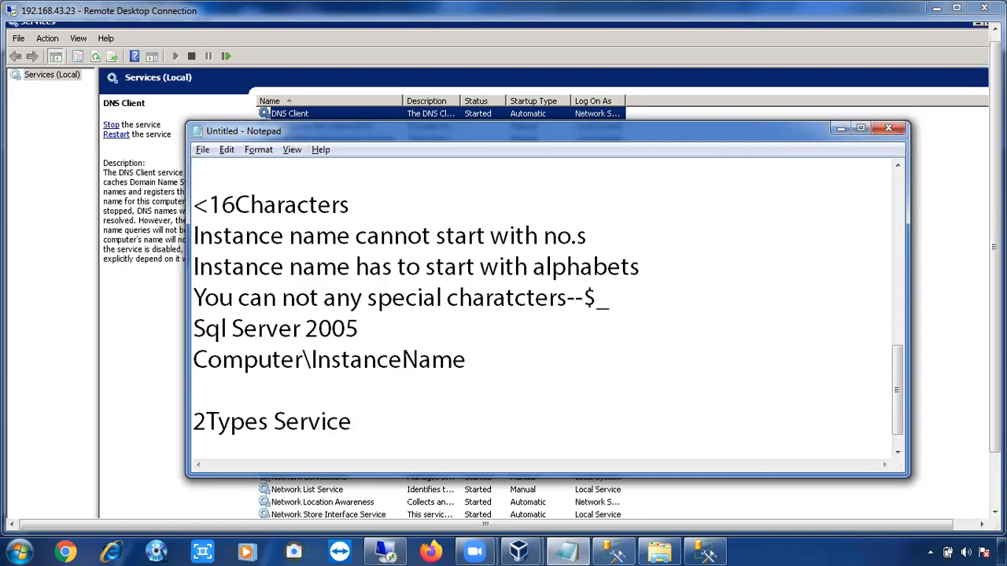
{"action": "type", "text": " Account"}
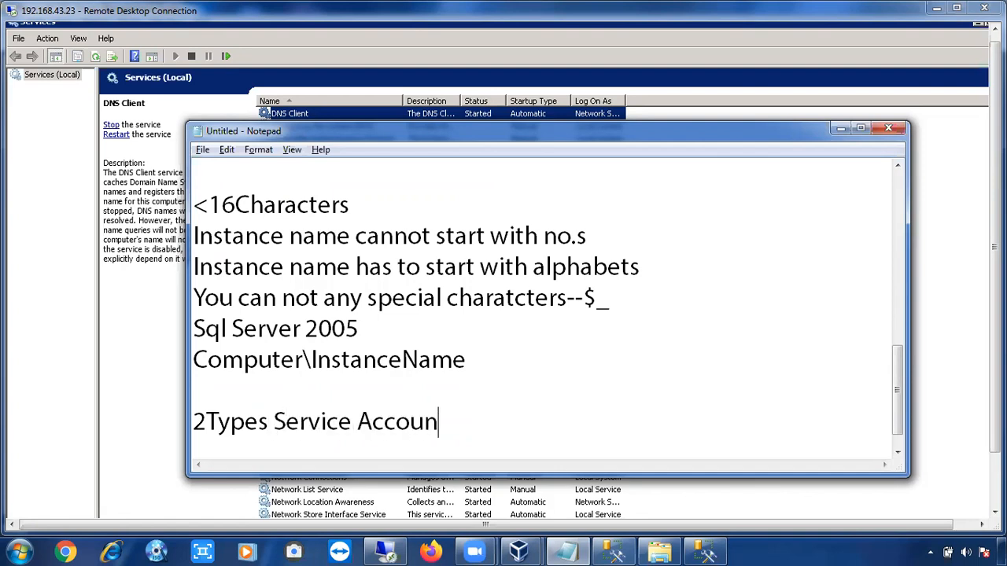
{"action": "key", "text": "Return"}
{"action": "type", "text": "I"}
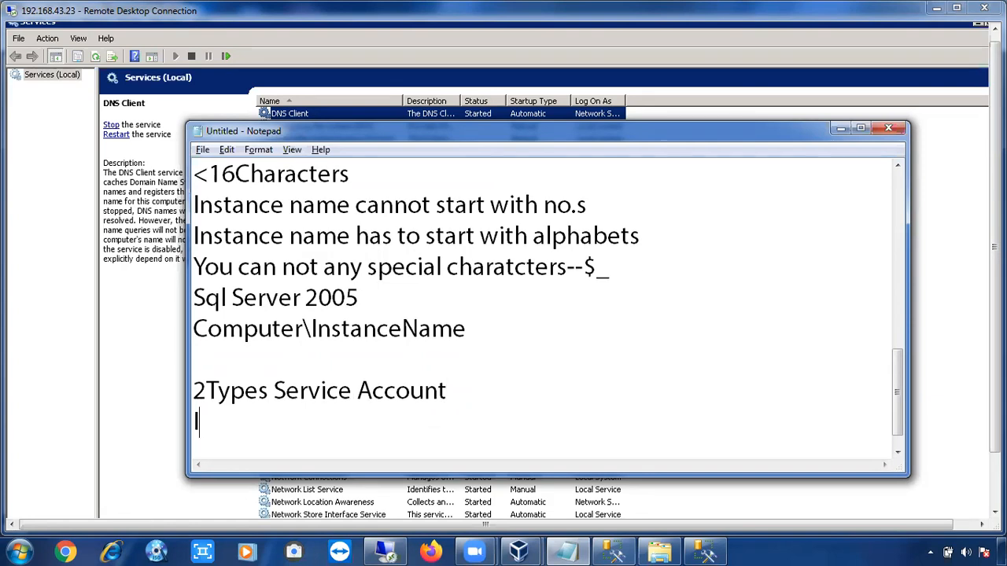
{"action": "type", "text": "nbuilt "}
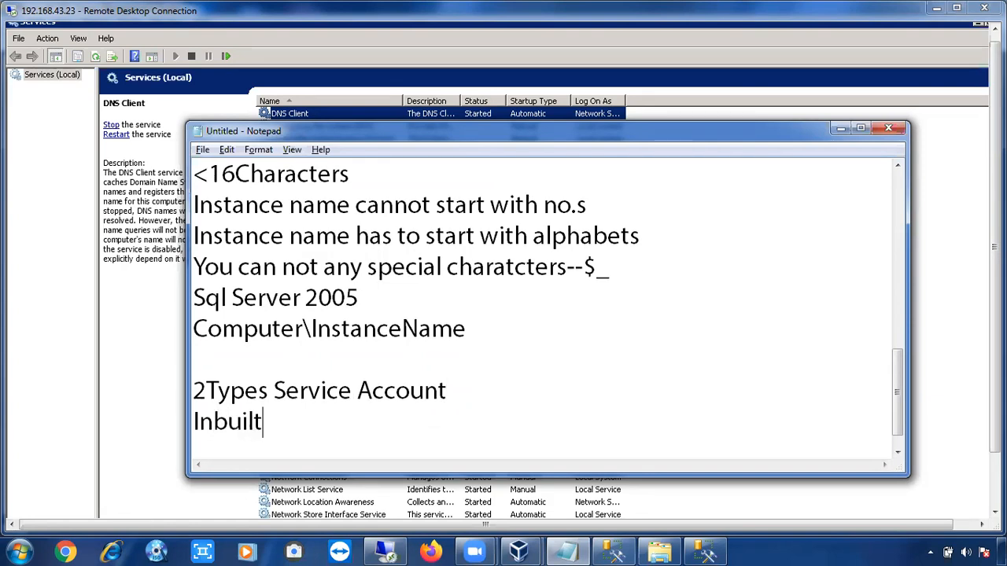
{"action": "type", "text": "Service"}
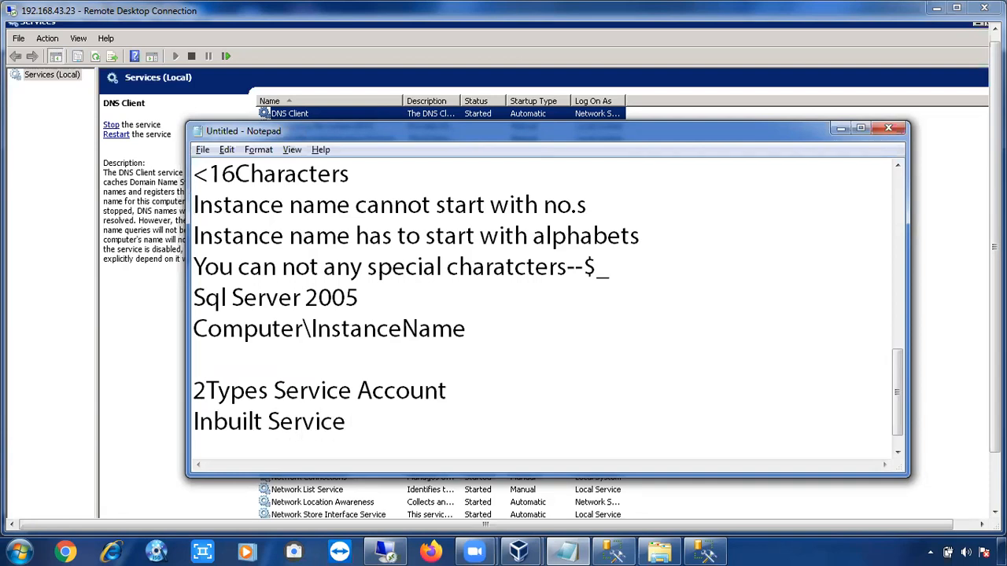
{"action": "type", "text": " Accoun"}
{"action": "key", "text": "BackSpace"}
{"action": "key", "text": "BackSpace"}
{"action": "type", "text": "ounts"}
{"action": "key", "text": "Return"}
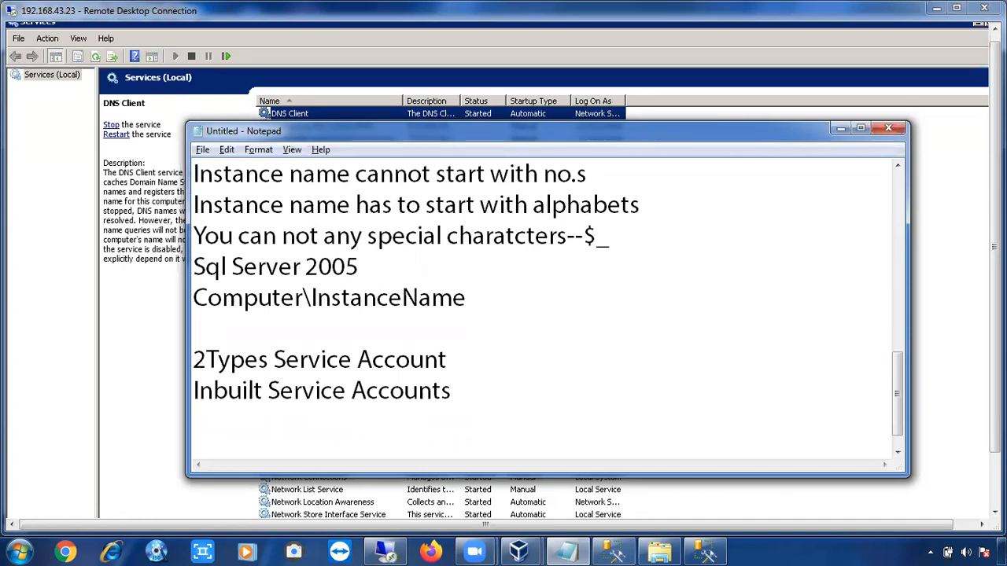
- List "Local System", "Local Service" and "Network Service" on separate lines under the inbuilt service accounts
{"action": "type", "text": "Local System"}
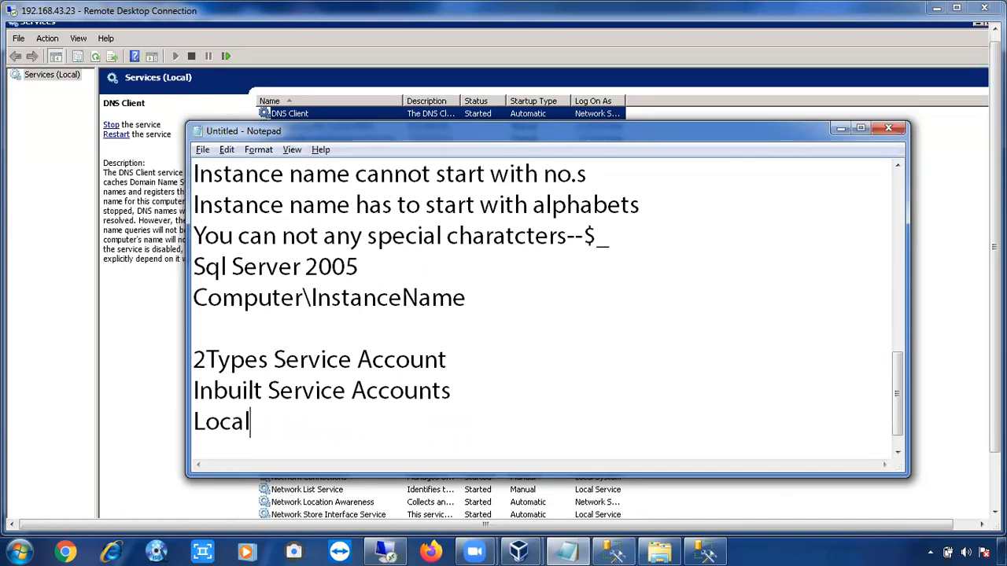
{"action": "key", "text": "Return"}
{"action": "type", "text": "Local Service"}
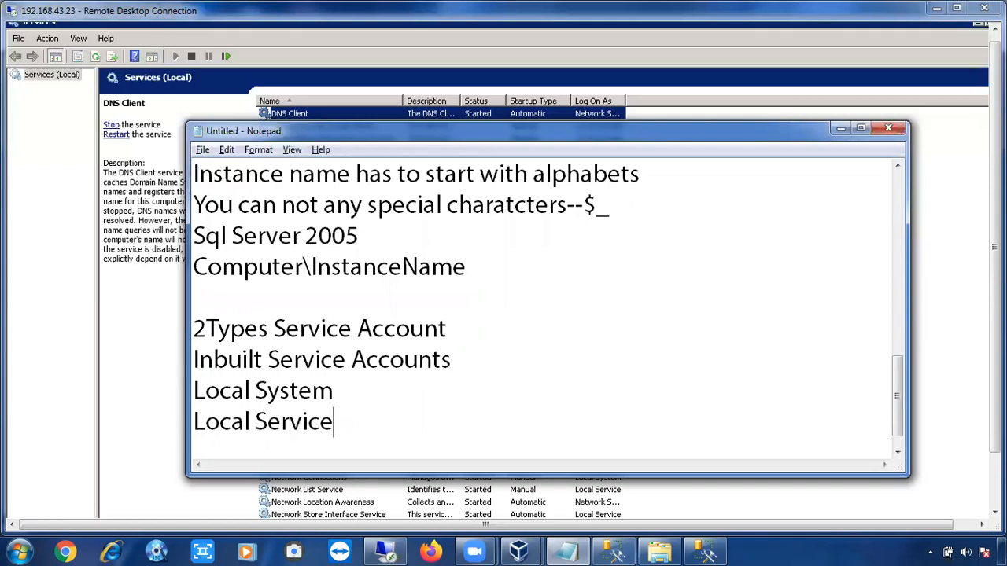
{"action": "key", "text": "Return"}
{"action": "type", "text": "Network SEr"}
{"action": "key", "text": "BackSpace"}
{"action": "key", "text": "BackSpace"}
{"action": "type", "text": "eiv"}
{"action": "key", "text": "BackSpace"}
{"action": "key", "text": "BackSpace"}
{"action": "type", "text": "riv"}
{"action": "key", "text": "BackSpace"}
{"action": "key", "text": "BackSpace"}
{"action": "type", "text": "vice"}
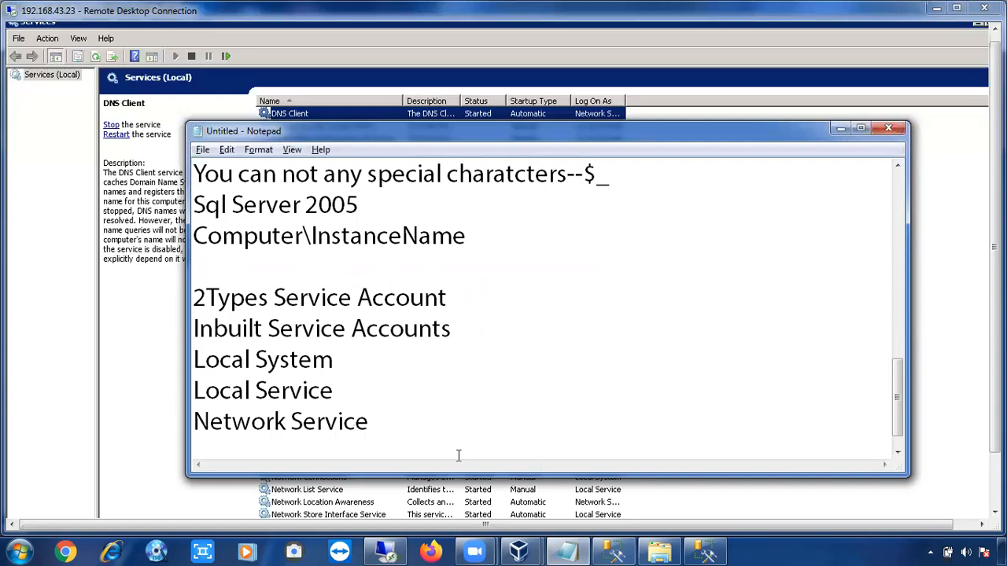
- Highlight the three inbuilt account names in the notes, and then "Local System" on its own
{"action": "left_click_drag", "start_coordinate": [369, 423], "coordinate": [196, 372]}
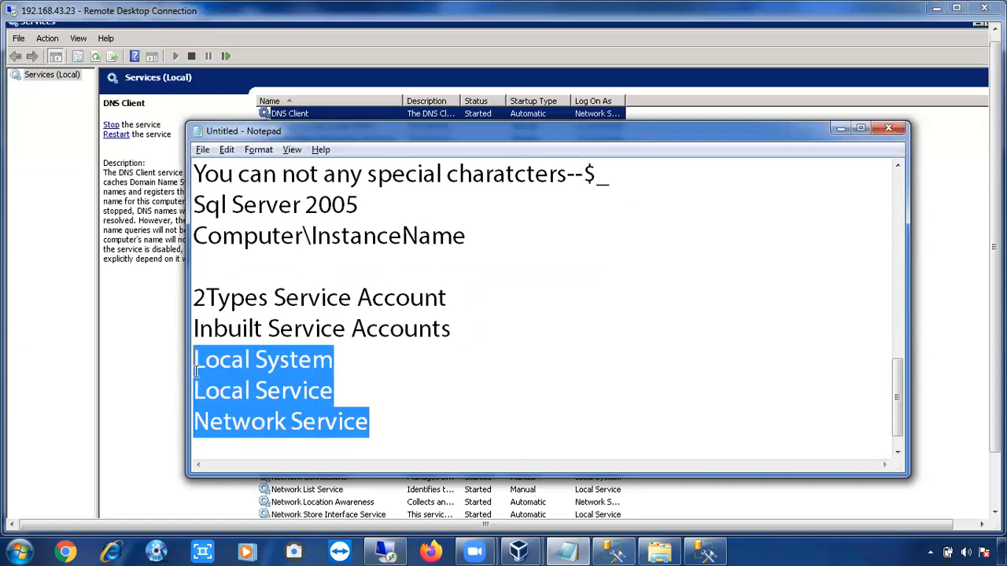
{"action": "left_click", "coordinate": [273, 381]}
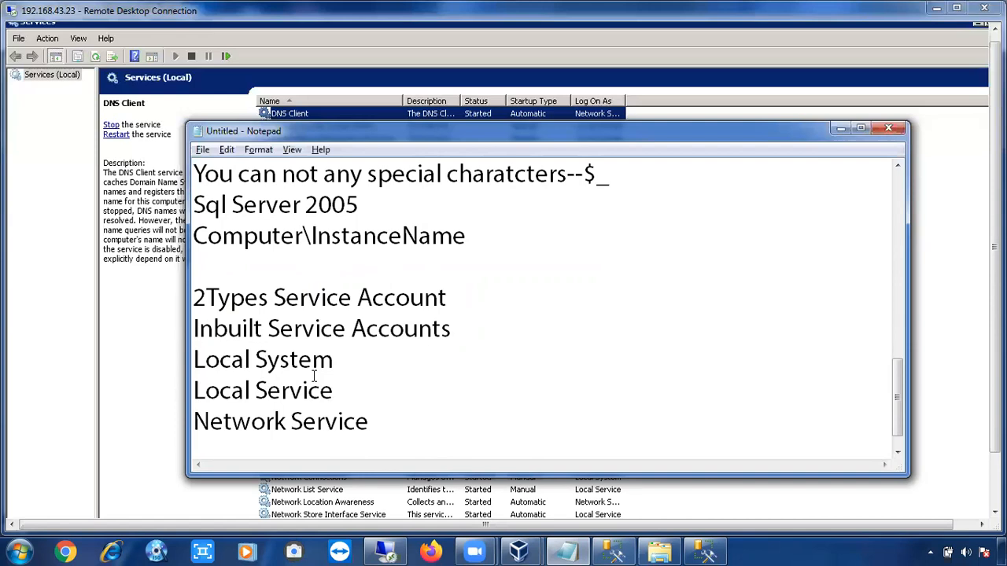
{"action": "left_click_drag", "start_coordinate": [336, 362], "coordinate": [195, 356]}
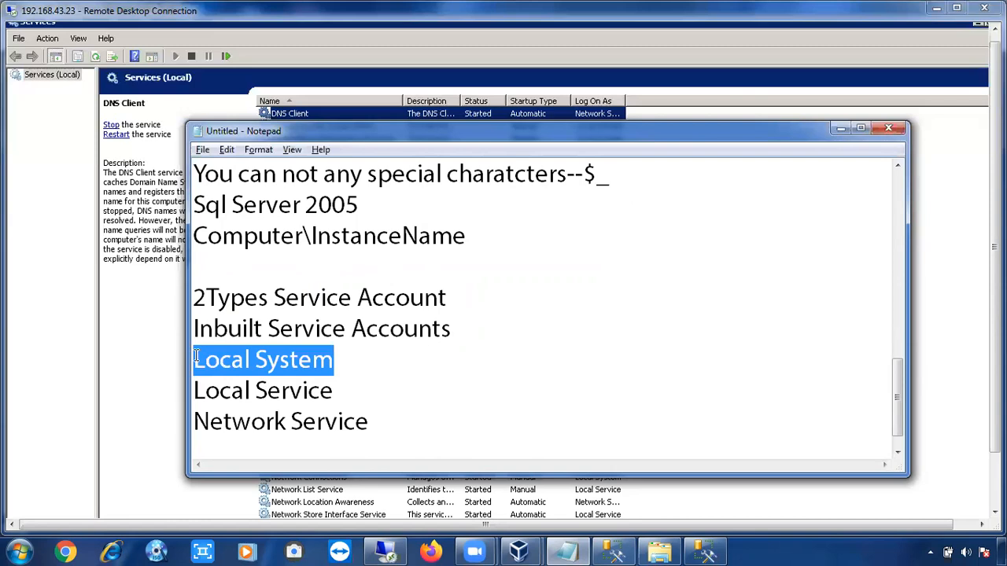
- Minimize the notes and cancel the reconnection attempt of the remote desktop session
{"action": "left_click", "coordinate": [841, 128]}
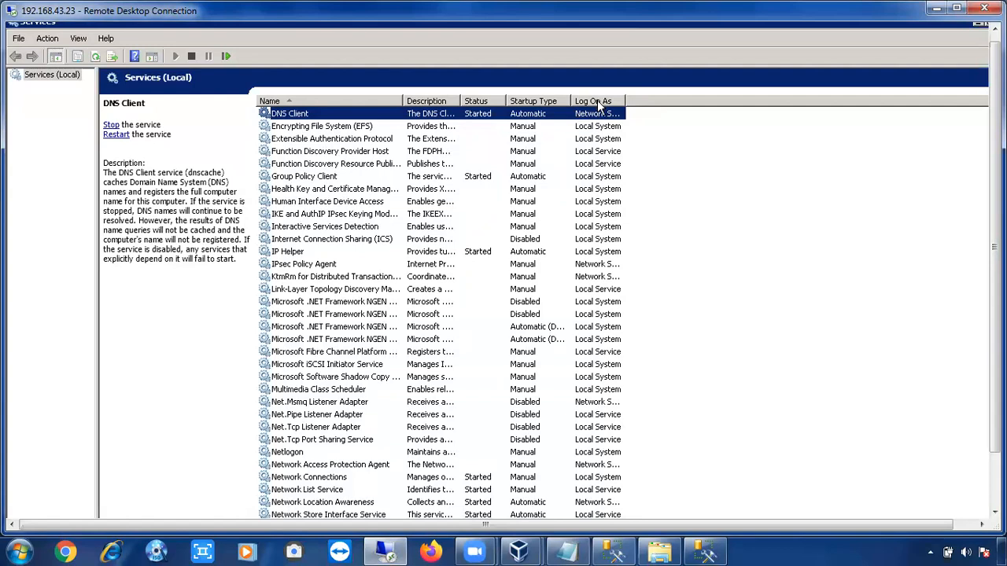
{"action": "left_click", "coordinate": [936, 9]}
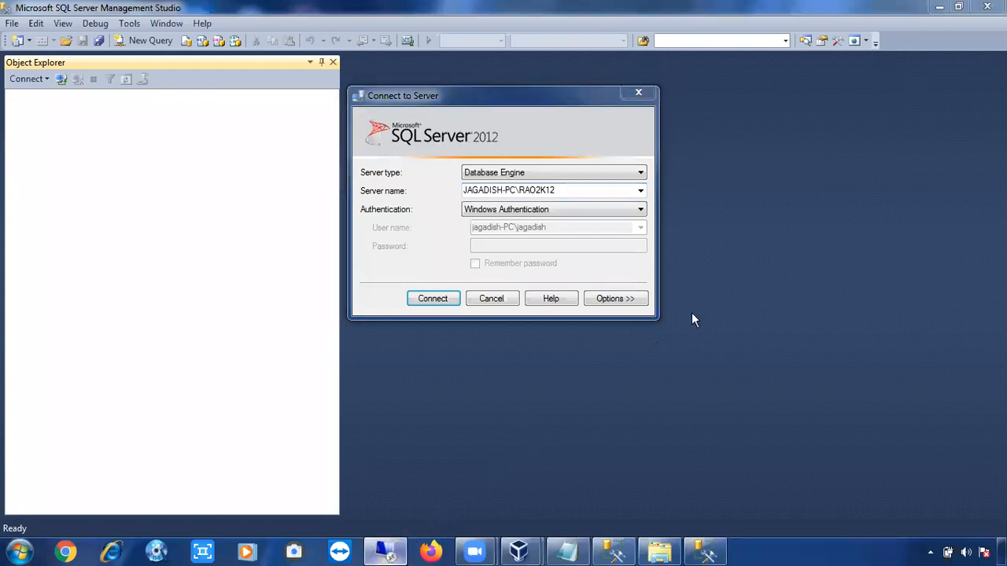
{"action": "key", "text": "alt+Tab"}
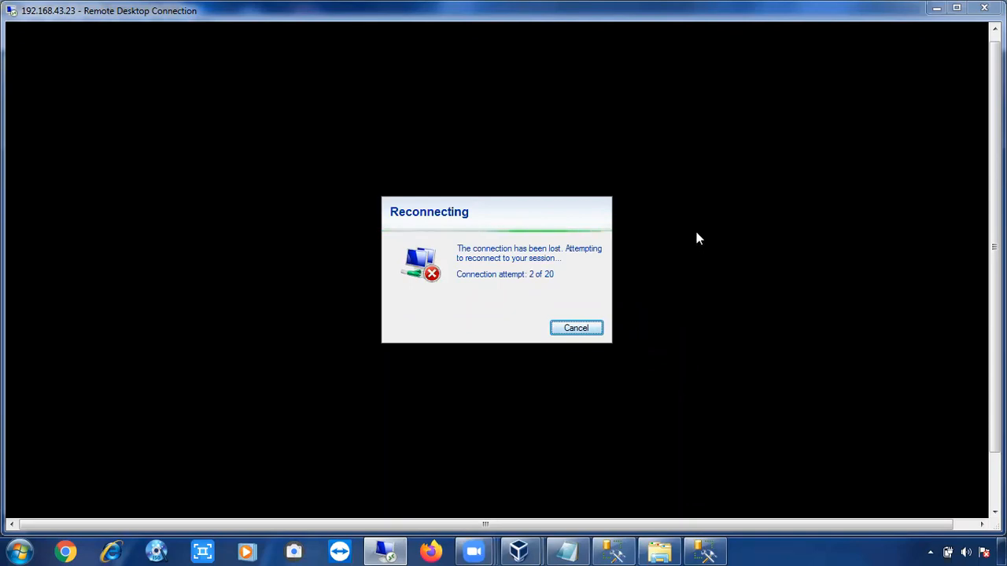
{"action": "left_click", "coordinate": [594, 334]}
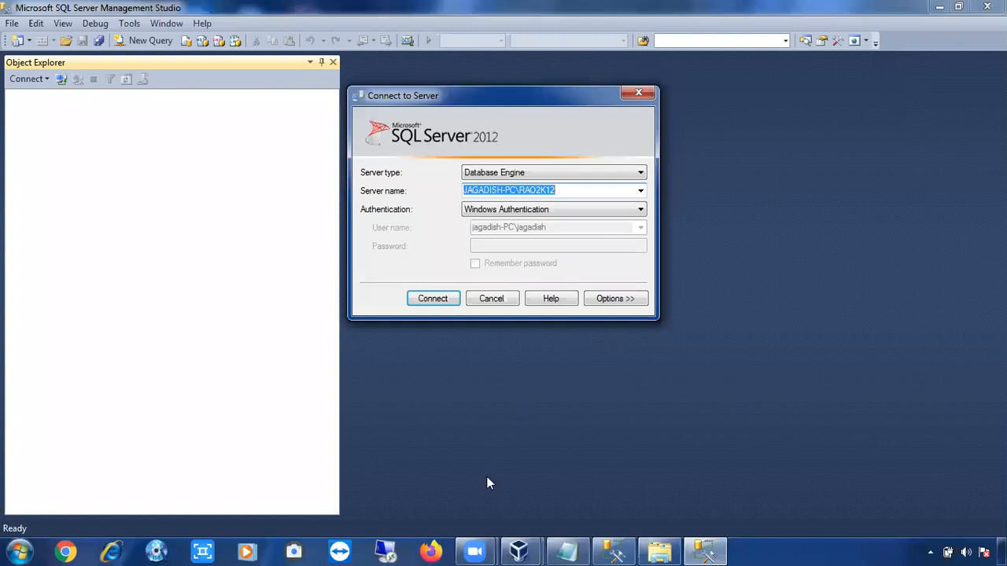
- Switch to the Batch33 virtual machine in VirtualBox and log on as Administrator with the account password
{"action": "left_click", "coordinate": [537, 549]}
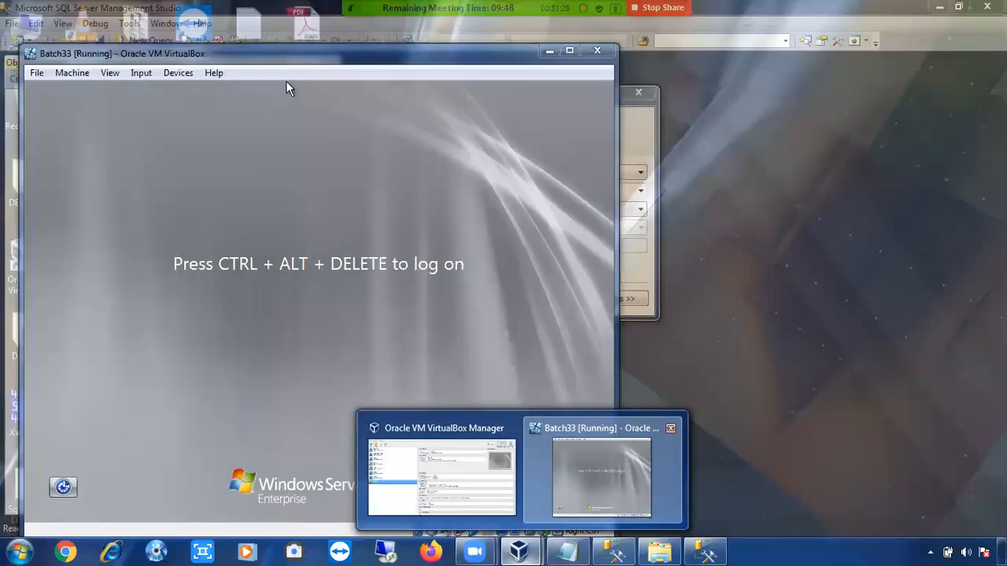
{"action": "left_click", "coordinate": [574, 505]}
{"action": "key", "text": "ctrl+alt+Delete"}
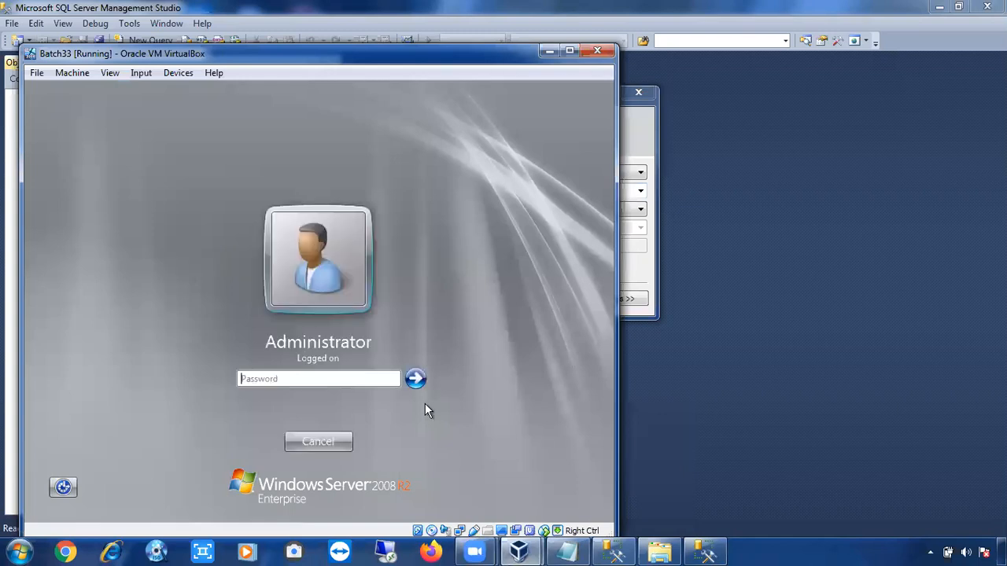
{"action": "type", "text": "•••••••••••"}
{"action": "key", "text": "Return"}
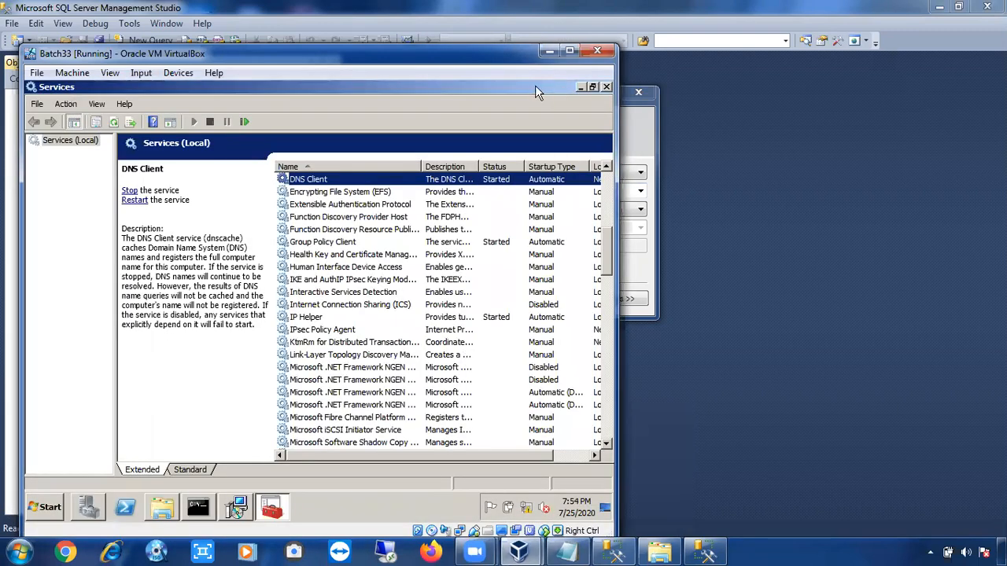
- Show the IP configuration in the virtual machine's command prompt and try to reconnect to 192.168.43.23 by Remote Desktop
{"action": "left_click", "coordinate": [198, 507]}
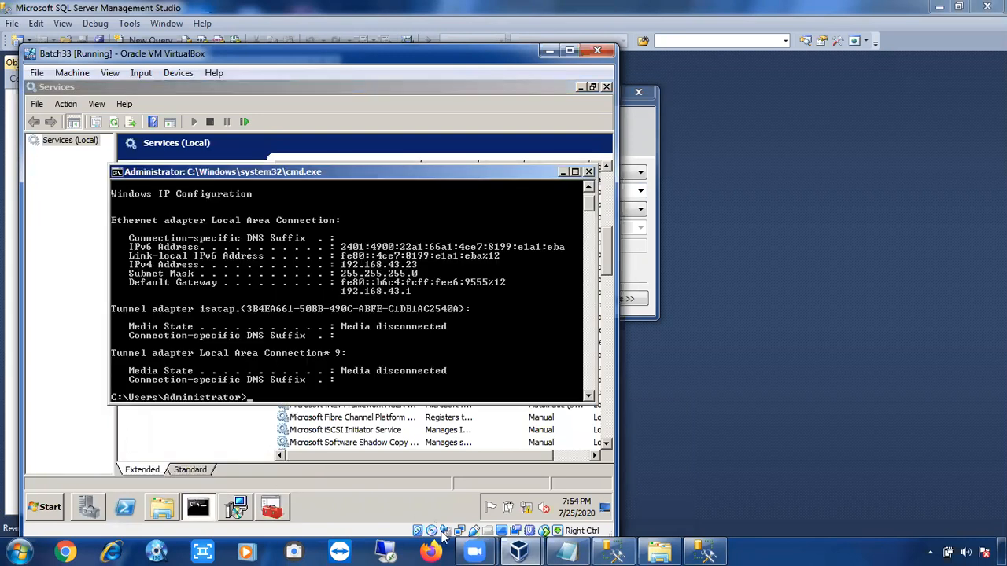
{"action": "left_click", "coordinate": [397, 551]}
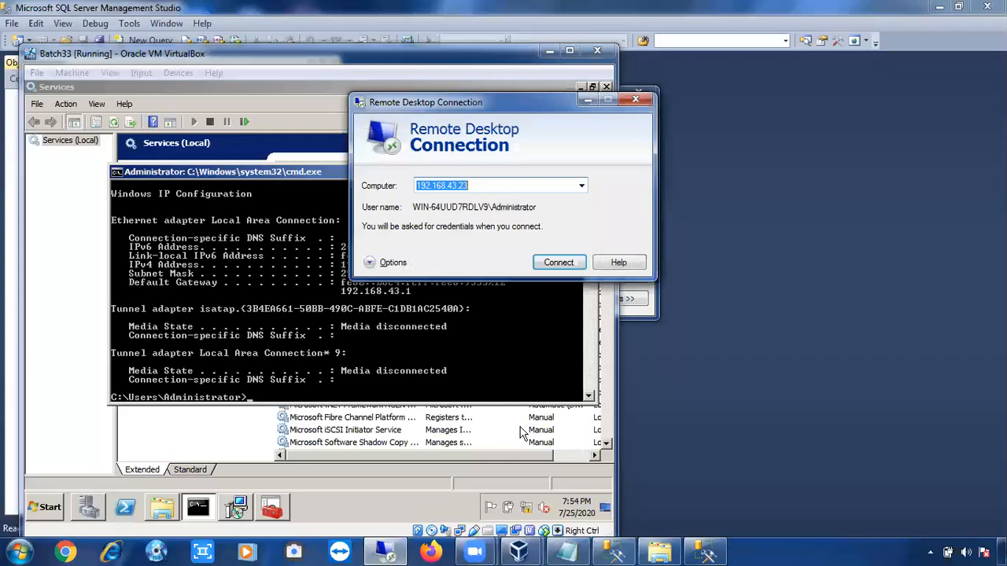
{"action": "left_click", "coordinate": [558, 266]}
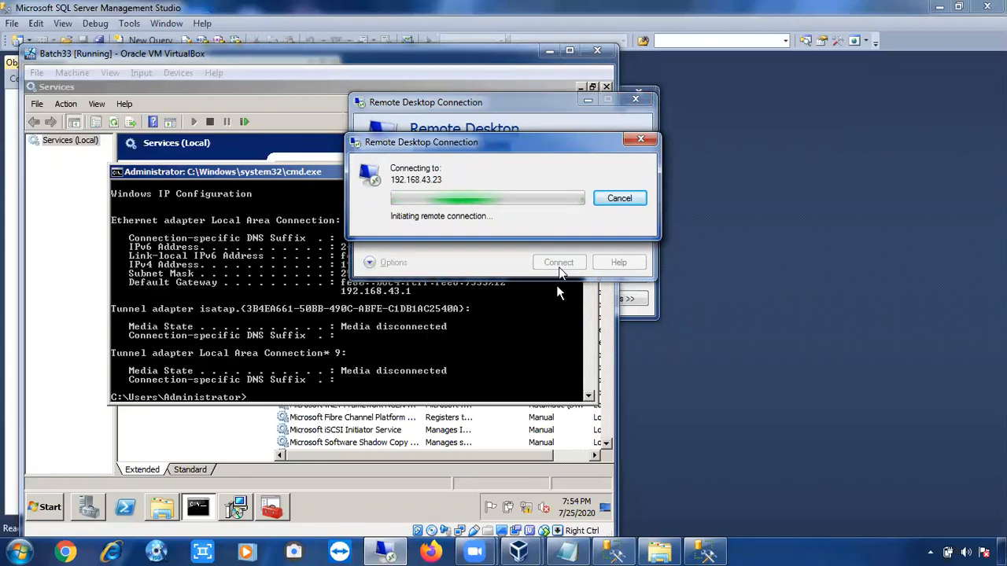
{"action": "left_click", "coordinate": [621, 197]}
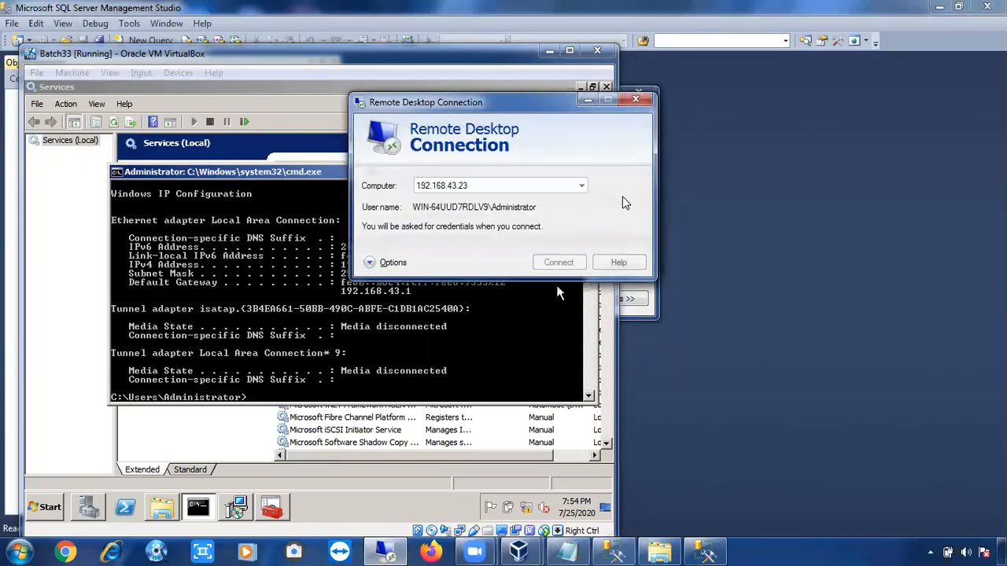
{"action": "left_click", "coordinate": [636, 101]}
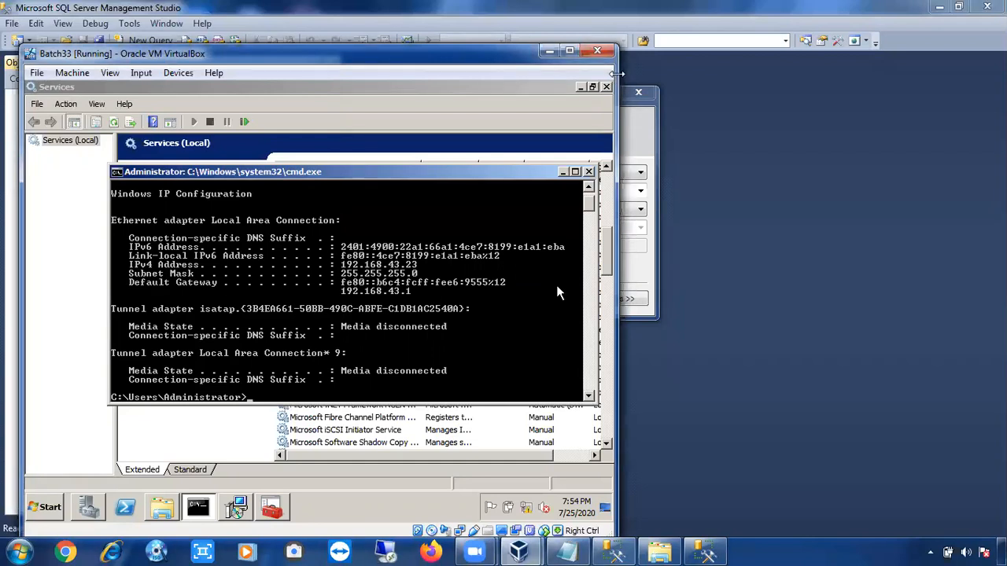
- Widen the Batch33 virtual machine window and check the server's network connection status
{"action": "left_click_drag", "start_coordinate": [617, 73], "coordinate": [749, 73]}
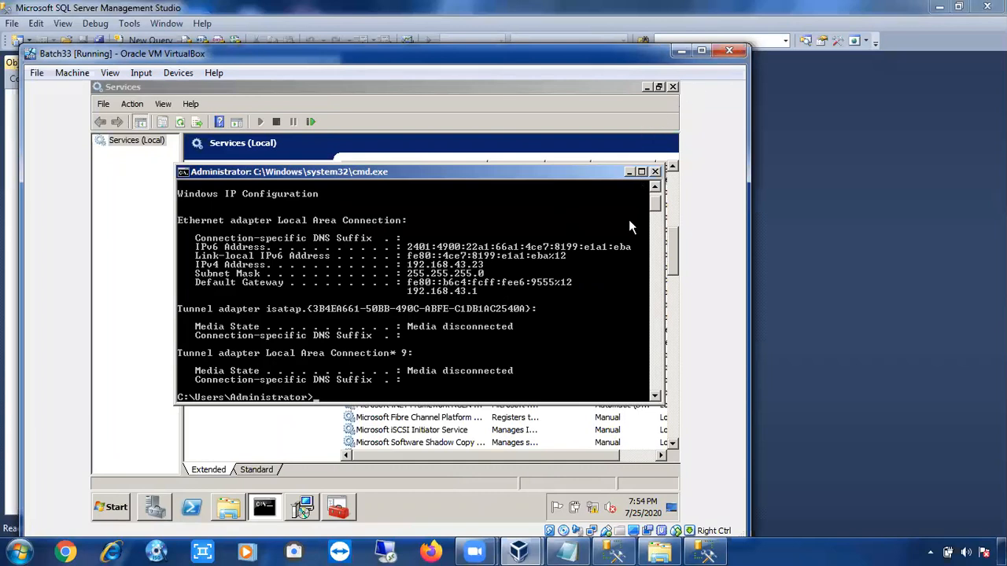
{"action": "left_click", "coordinate": [596, 511]}
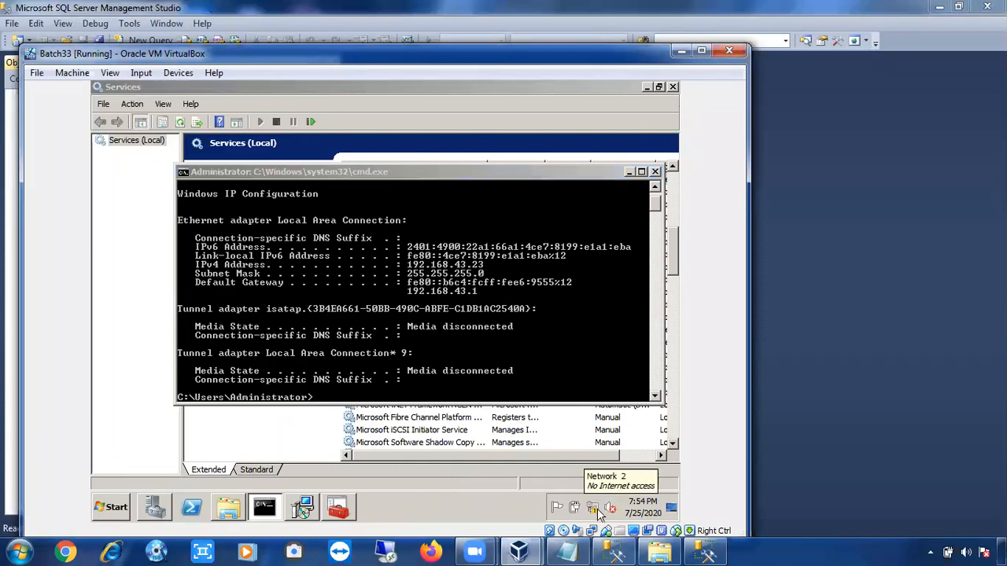
{"action": "left_click", "coordinate": [599, 512]}
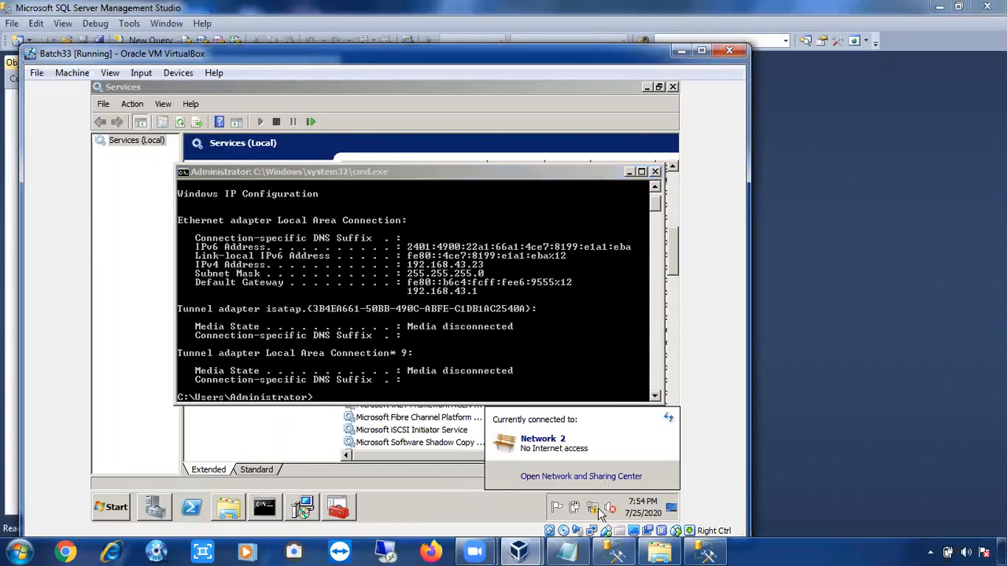
{"action": "left_click", "coordinate": [497, 507]}
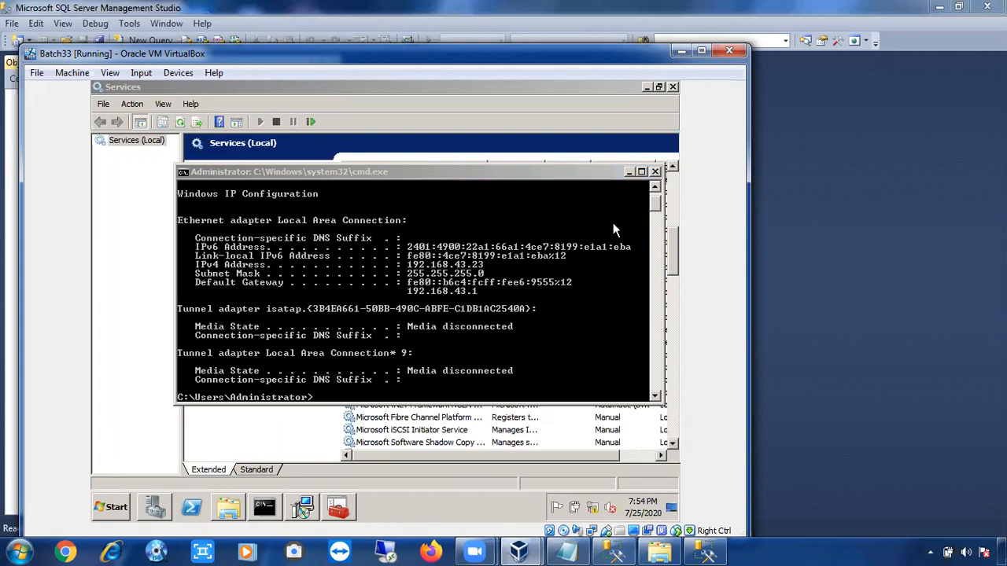
- Minimize the command prompt and sort the services list by the Log On As column
{"action": "left_click", "coordinate": [629, 171]}
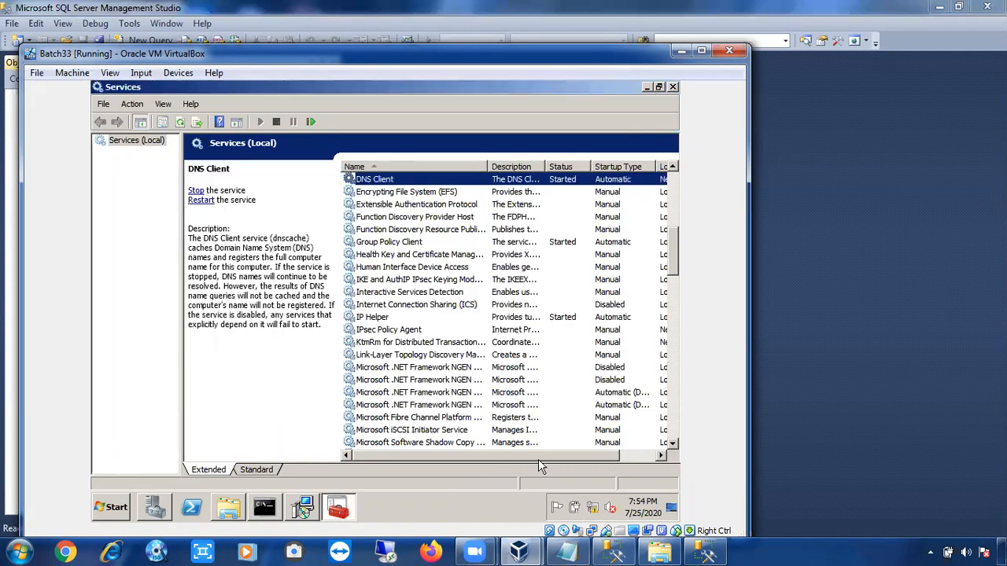
{"action": "left_click_drag", "start_coordinate": [539, 457], "coordinate": [626, 453]}
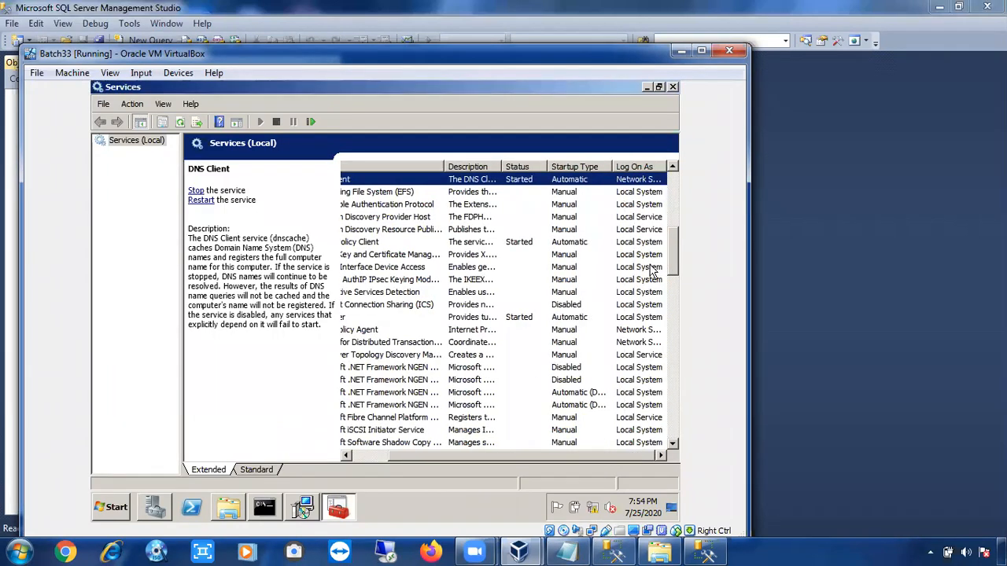
{"action": "left_click", "coordinate": [636, 167]}
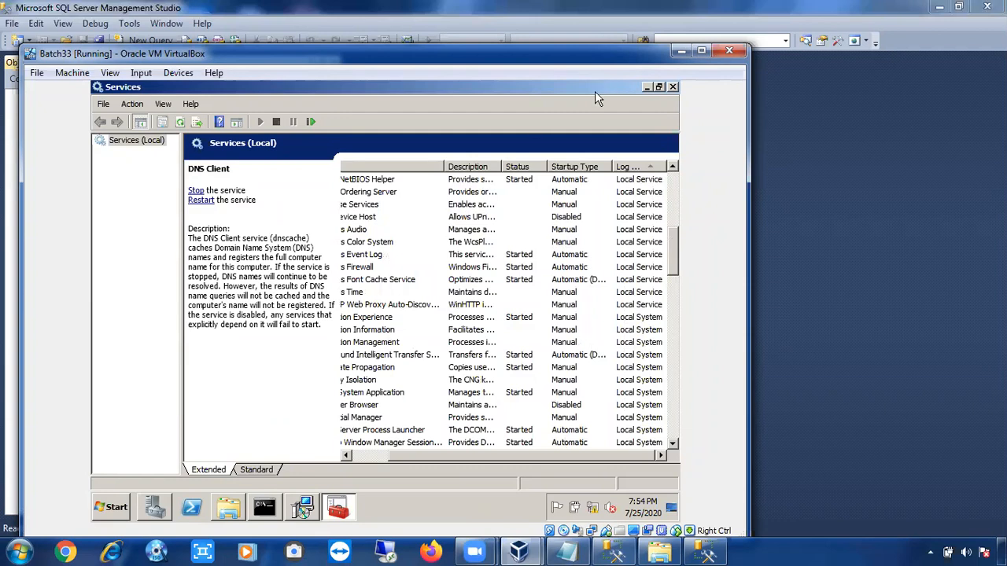
- Examine the services grouped by log-on account, selecting Application Experience and then Distributed Transaction Coordinator
{"action": "left_click_drag", "start_coordinate": [595, 91], "coordinate": [558, 96]}
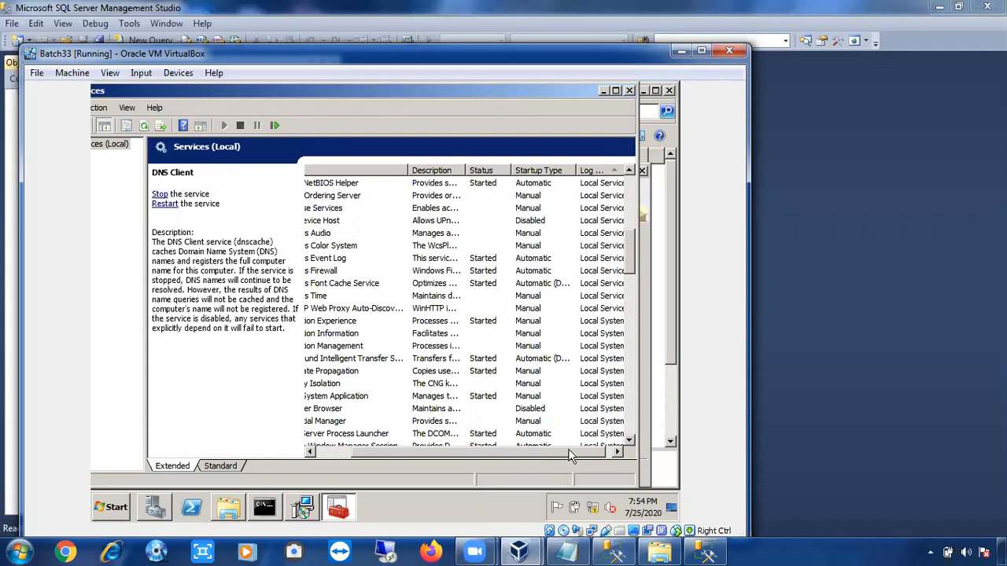
{"action": "left_click_drag", "start_coordinate": [571, 456], "coordinate": [580, 456]}
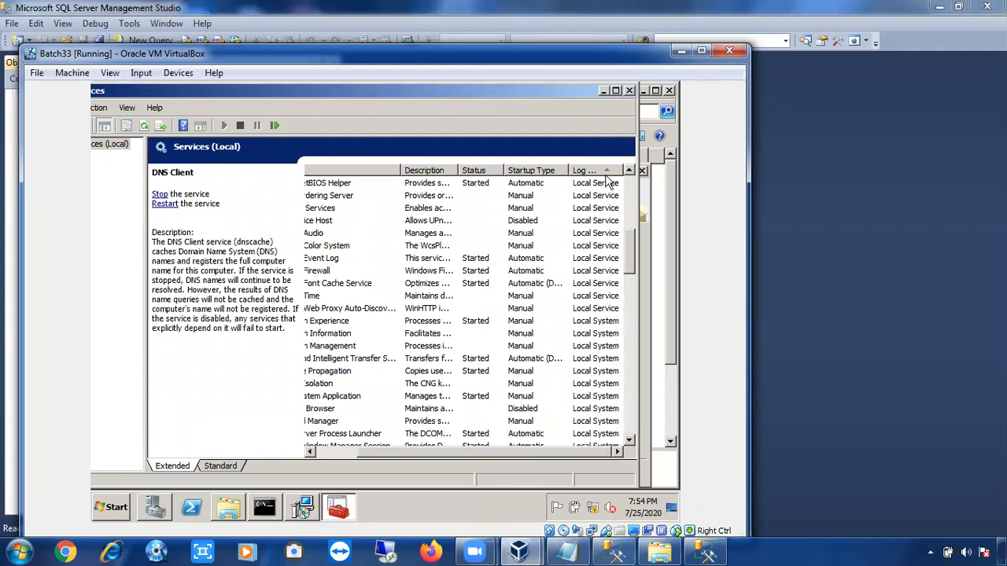
{"action": "left_click", "coordinate": [600, 323]}
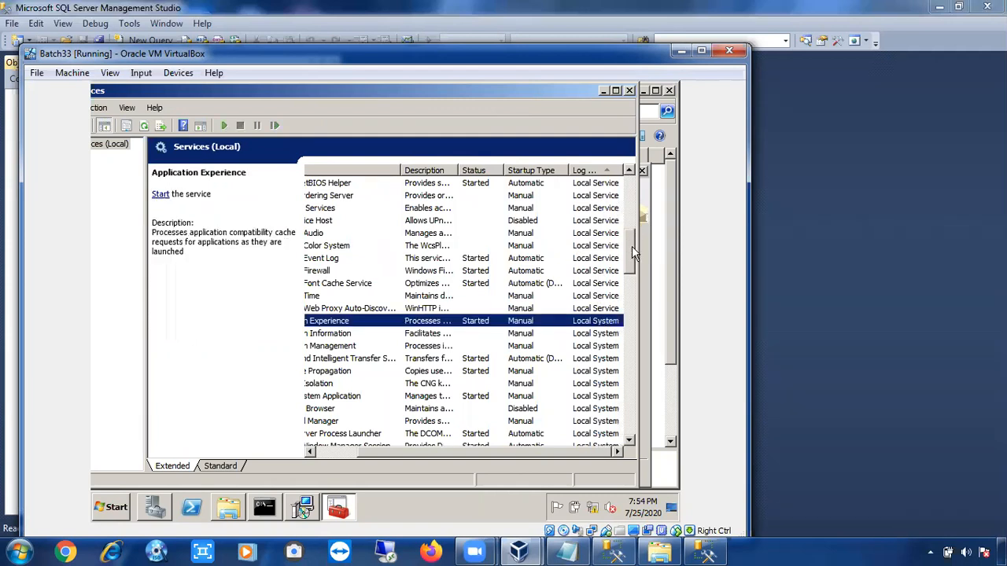
{"action": "left_click_drag", "start_coordinate": [632, 246], "coordinate": [630, 412]}
{"action": "left_click", "coordinate": [585, 272]}
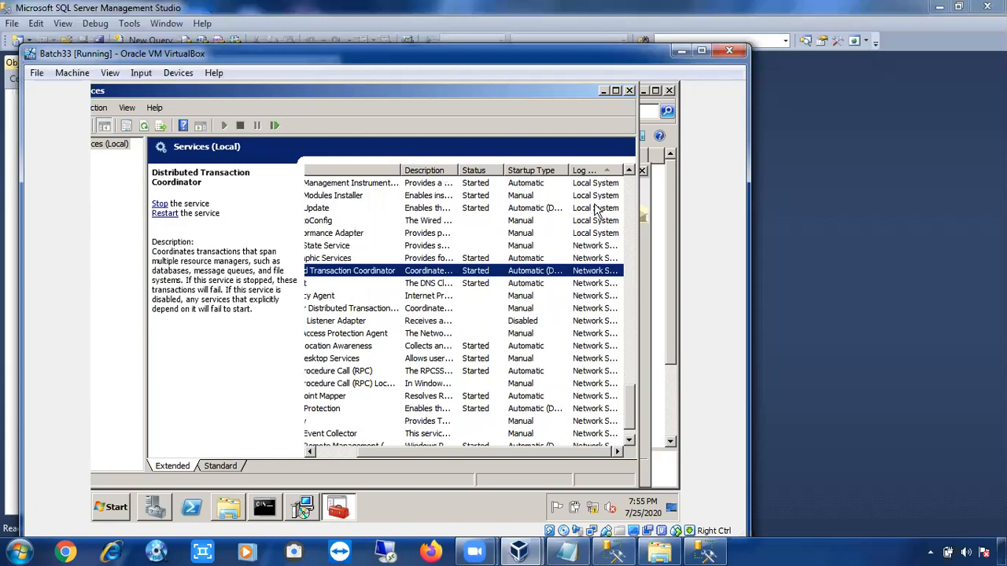
- Widen the Log On As column to show full account names and review the Network Service and Local System entries
{"action": "double_click", "coordinate": [618, 170]}
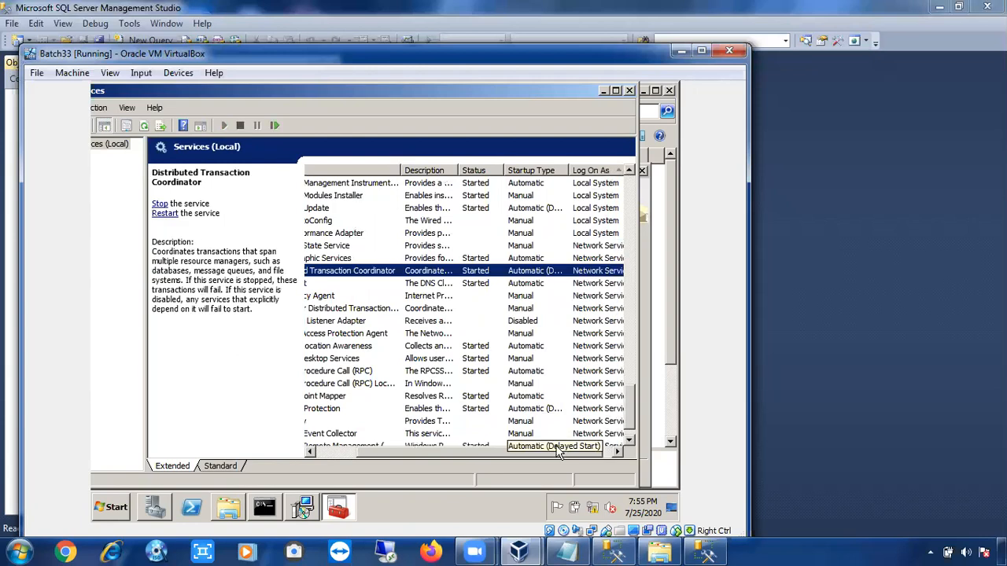
{"action": "left_click_drag", "start_coordinate": [557, 449], "coordinate": [582, 451]}
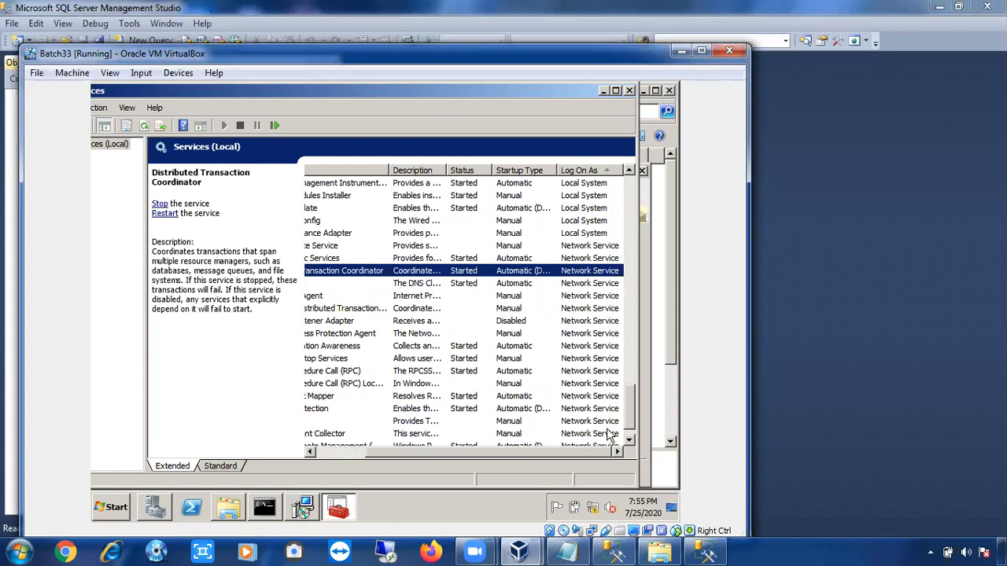
{"action": "left_click_drag", "start_coordinate": [631, 401], "coordinate": [633, 342]}
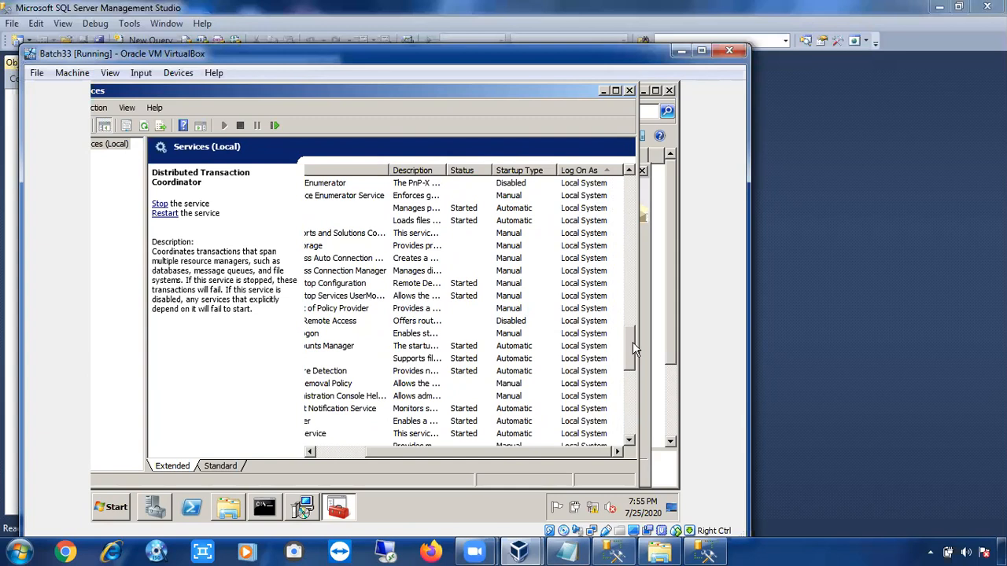
- Switch to the Notepad notes and add the line "Cutomized Services account" below Network Service
{"action": "left_click", "coordinate": [569, 551]}
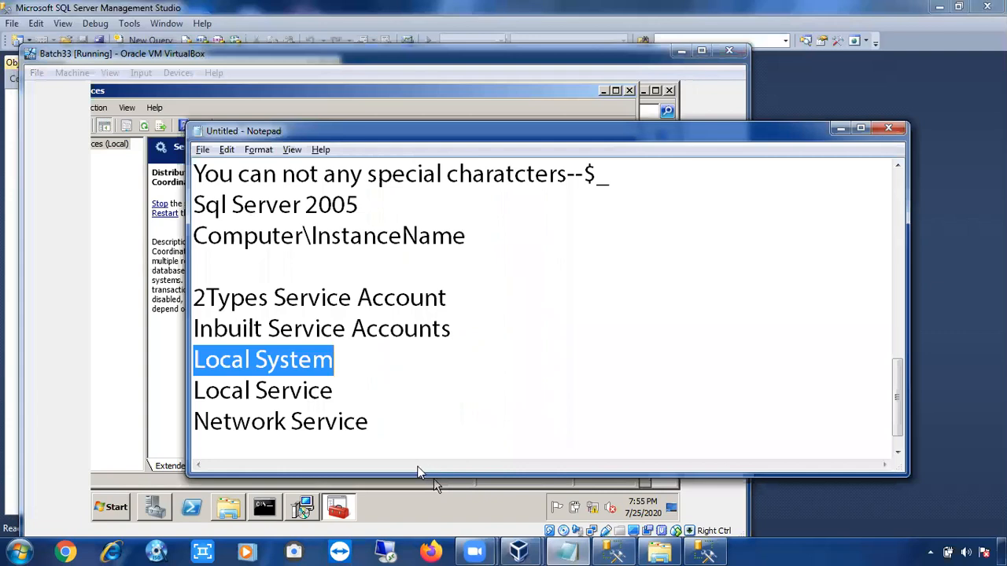
{"action": "left_click", "coordinate": [409, 449]}
{"action": "type", "text": "C"}
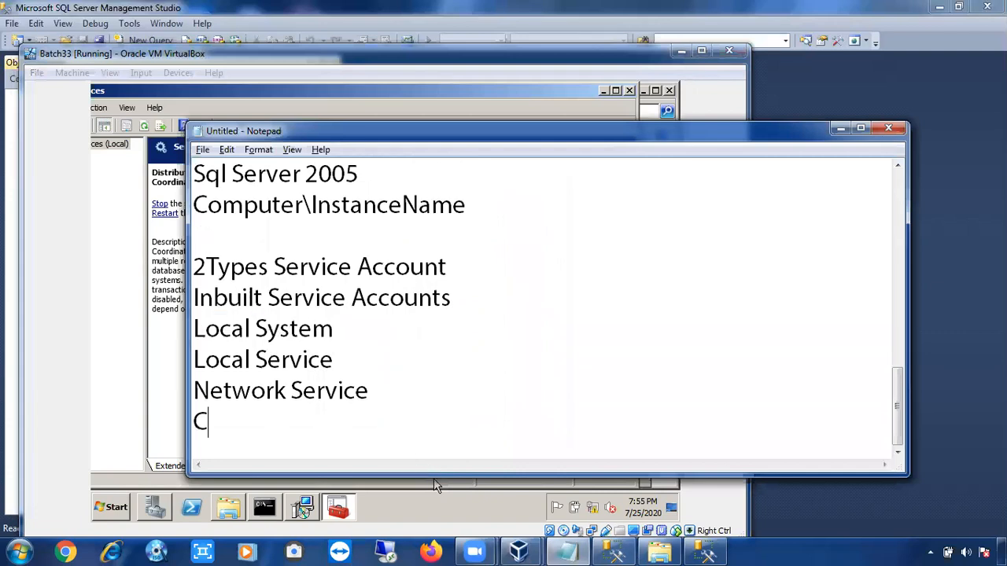
{"action": "type", "text": "utomi"}
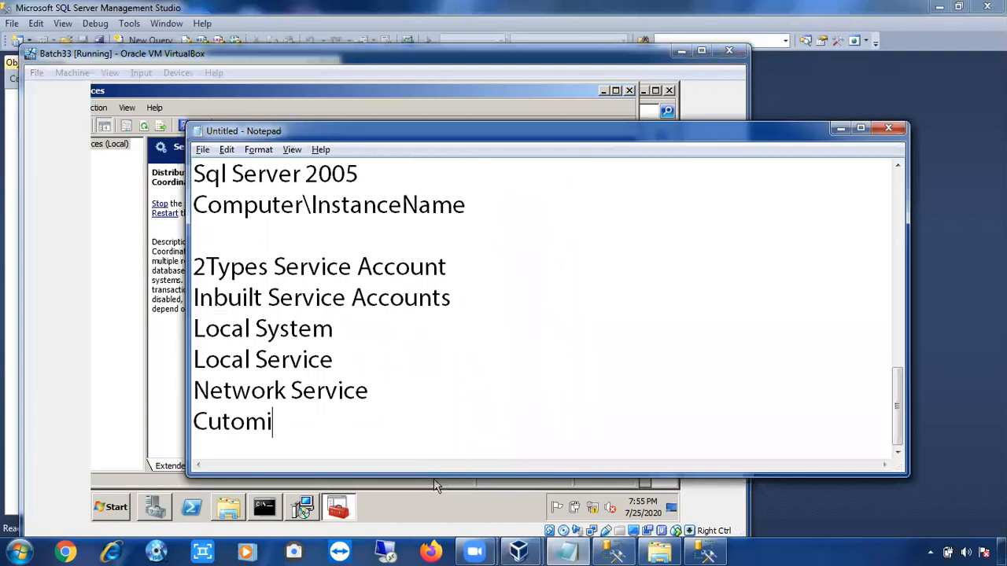
{"action": "type", "text": "zed Services a"}
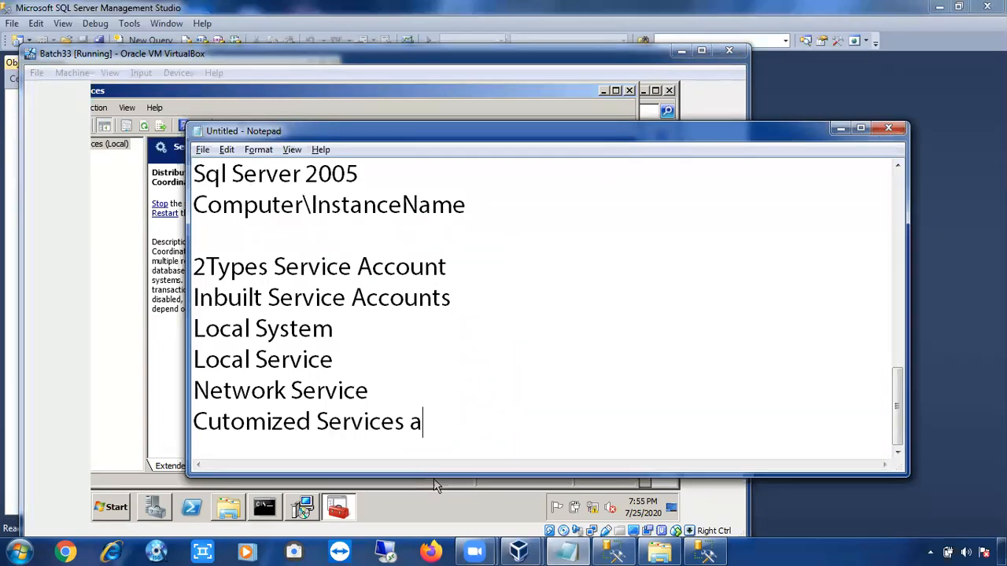
{"action": "type", "text": "ccount"}
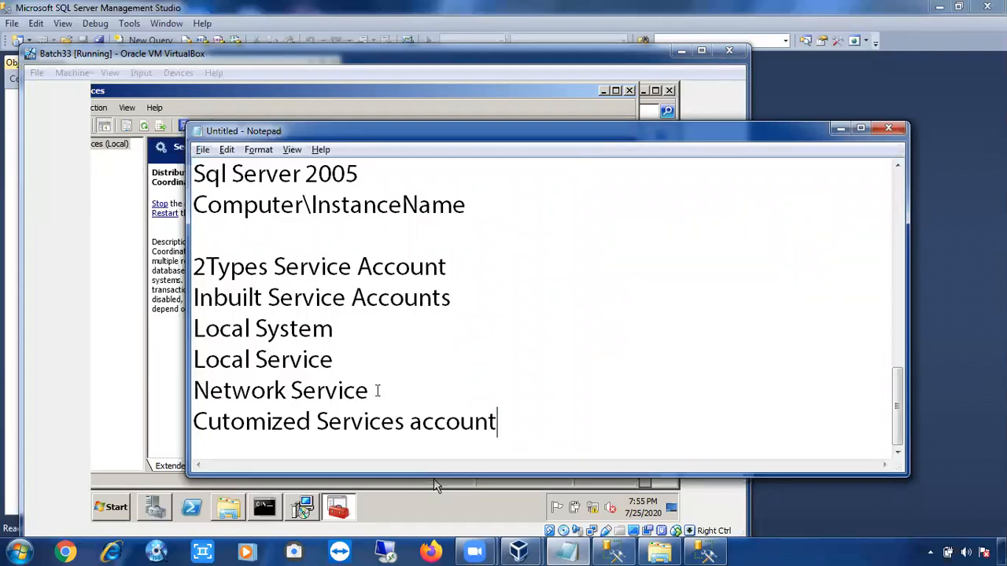
- Highlight the inbuilt accounts from Local System to Network Service in the notes
{"action": "left_click", "coordinate": [378, 390]}
{"action": "left_click_drag", "start_coordinate": [369, 390], "coordinate": [206, 335]}
{"action": "left_click", "coordinate": [488, 422]}
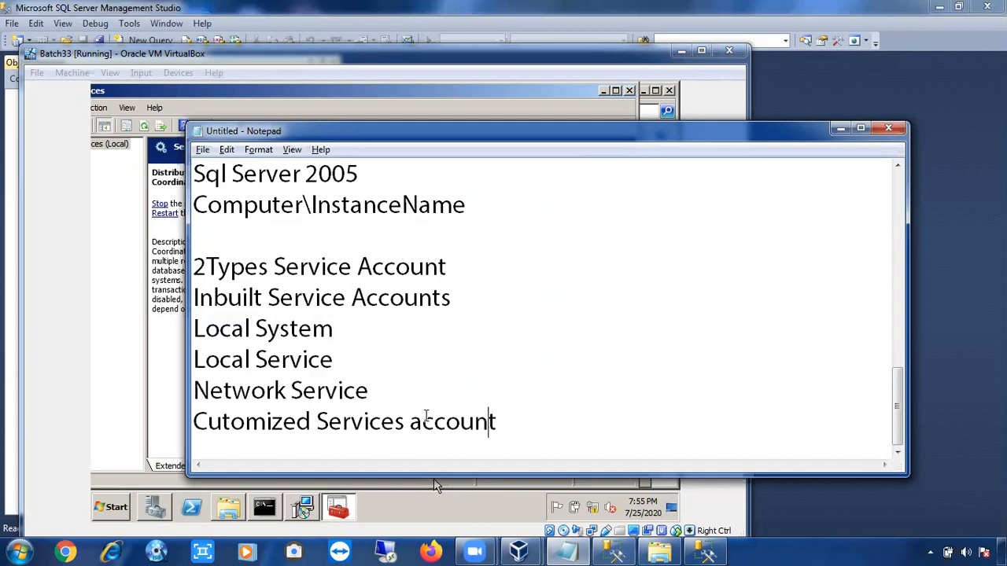
{"action": "left_click_drag", "start_coordinate": [381, 398], "coordinate": [210, 332]}
{"action": "left_click", "coordinate": [209, 332]}
{"action": "left_click", "coordinate": [363, 391]}
{"action": "left_click_drag", "start_coordinate": [367, 390], "coordinate": [209, 329]}
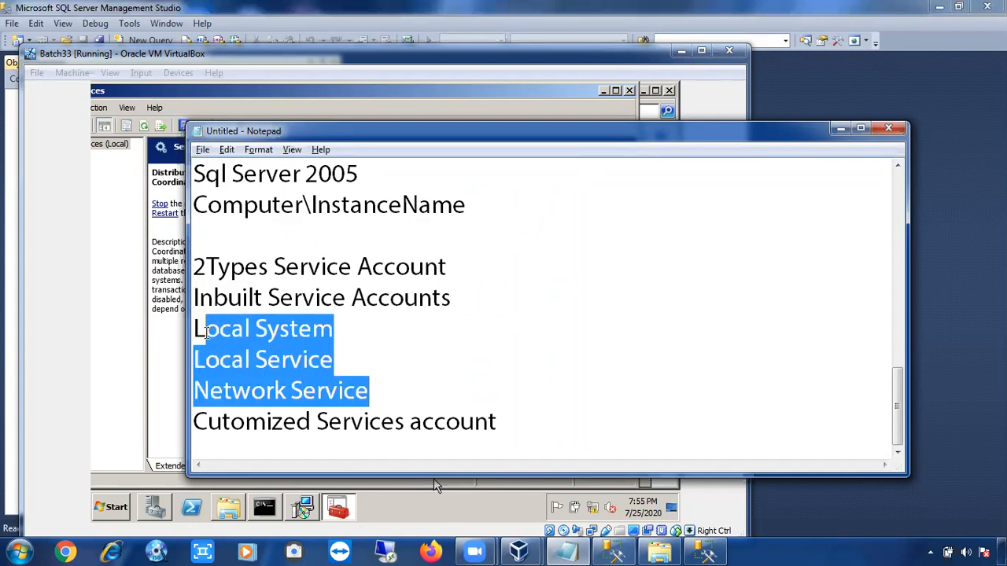
- Review the Network Service entries in the virtual machine's Services console and return to the SQL Server 2005 setup's Service Account page
{"action": "key", "text": "alt+Tab"}
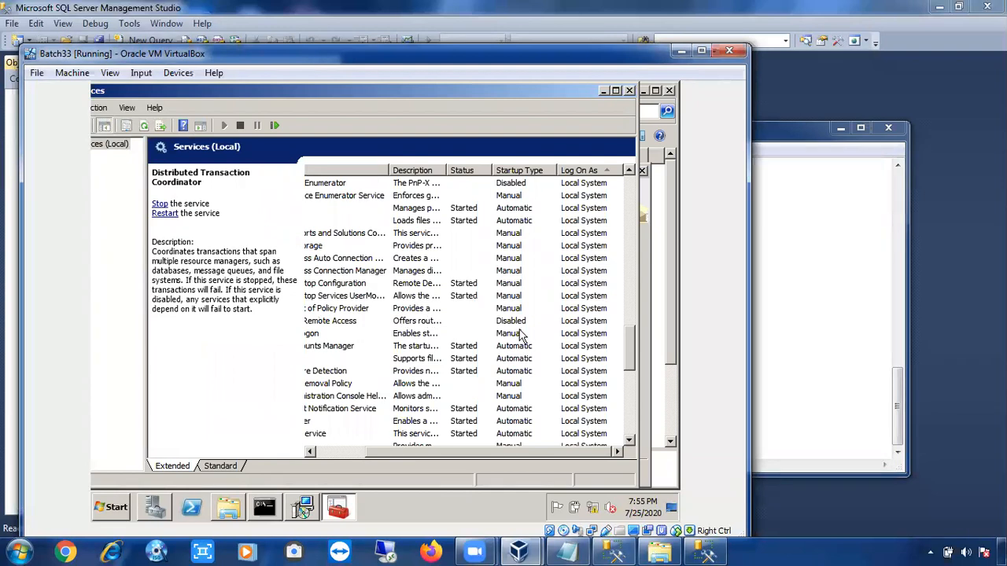
{"action": "left_click_drag", "start_coordinate": [630, 337], "coordinate": [621, 421]}
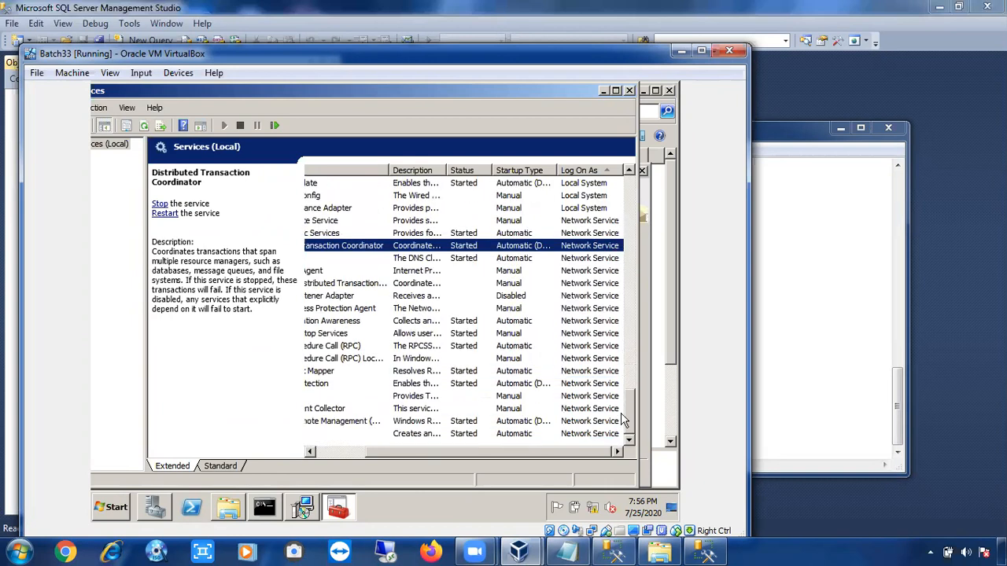
{"action": "key", "text": "alt+Tab"}
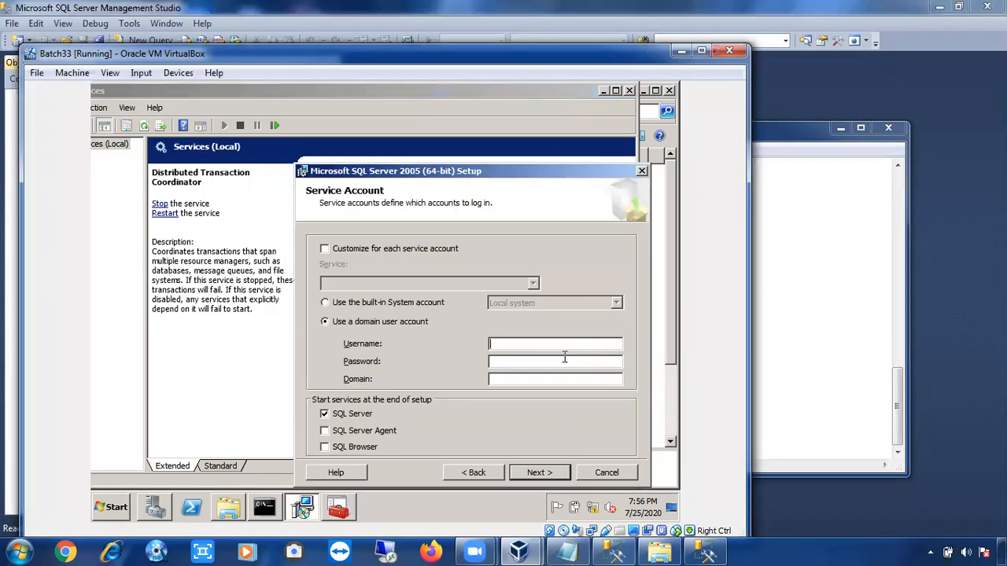
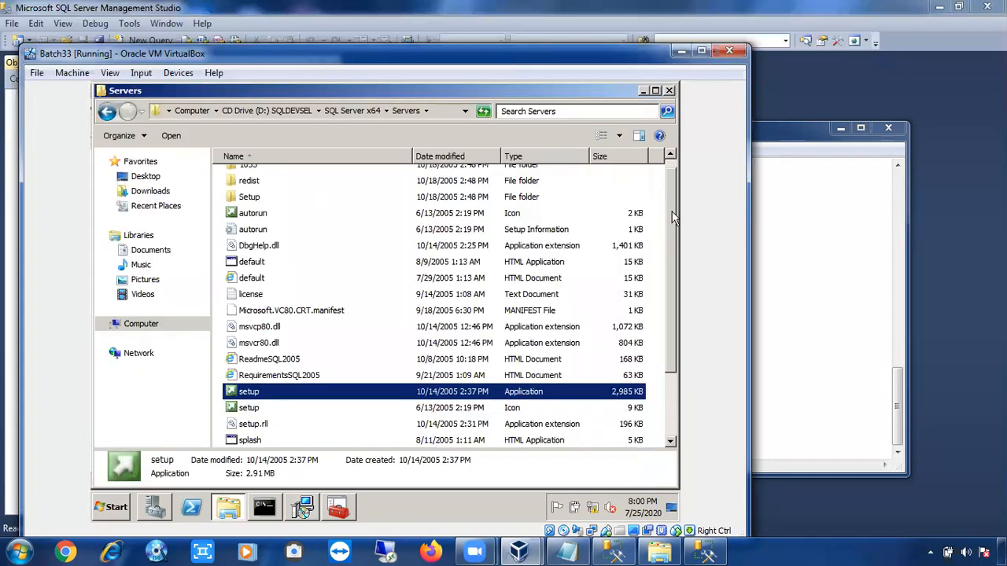
{"action": "scroll", "coordinate": [661, 244], "scroll_direction": "down", "scroll_amount": 1}
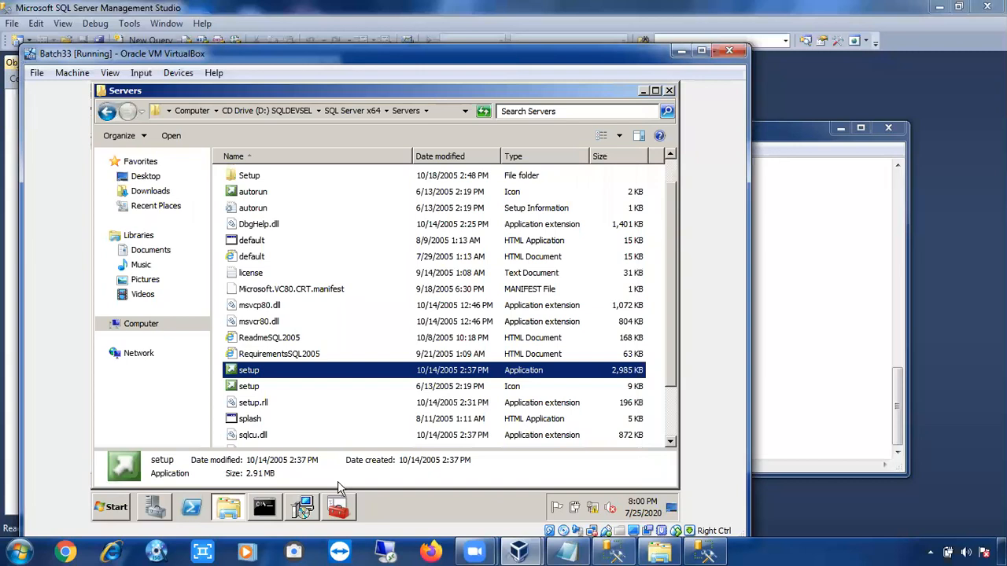
{"action": "left_click", "coordinate": [311, 512]}
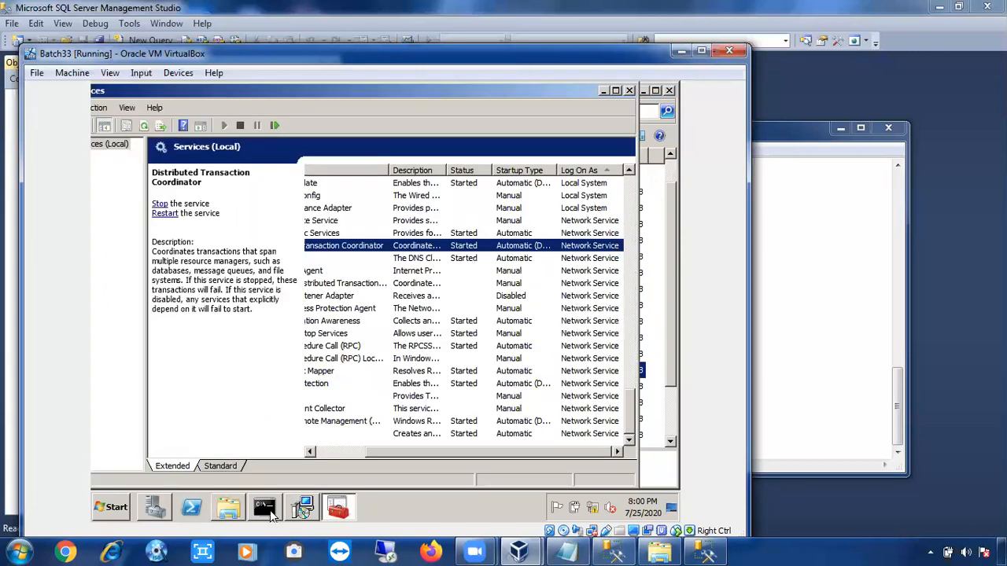
{"action": "left_click", "coordinate": [302, 513]}
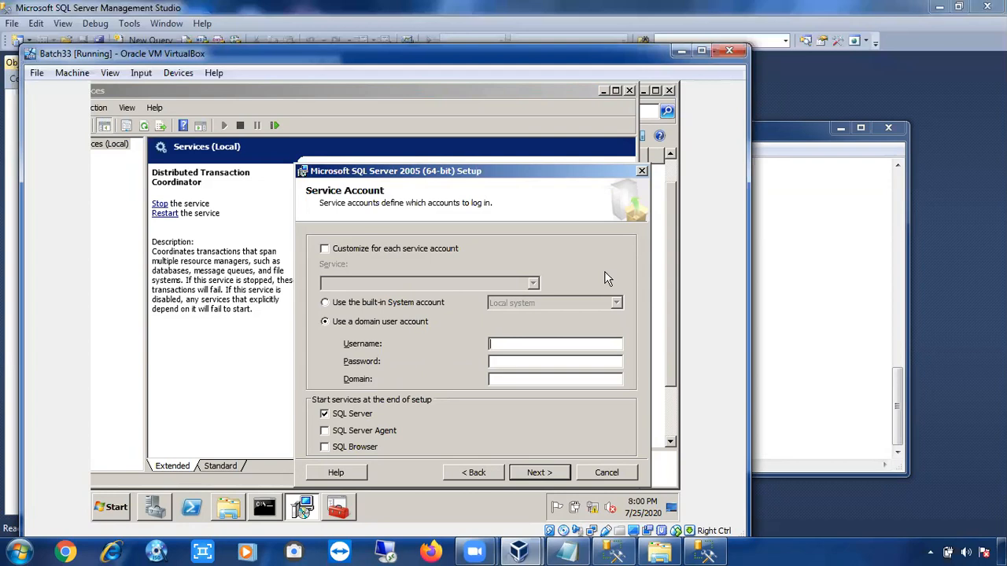
- Set the service account to the built-in System account Local system and continue to the Authentication Mode page
{"action": "left_click", "coordinate": [326, 304]}
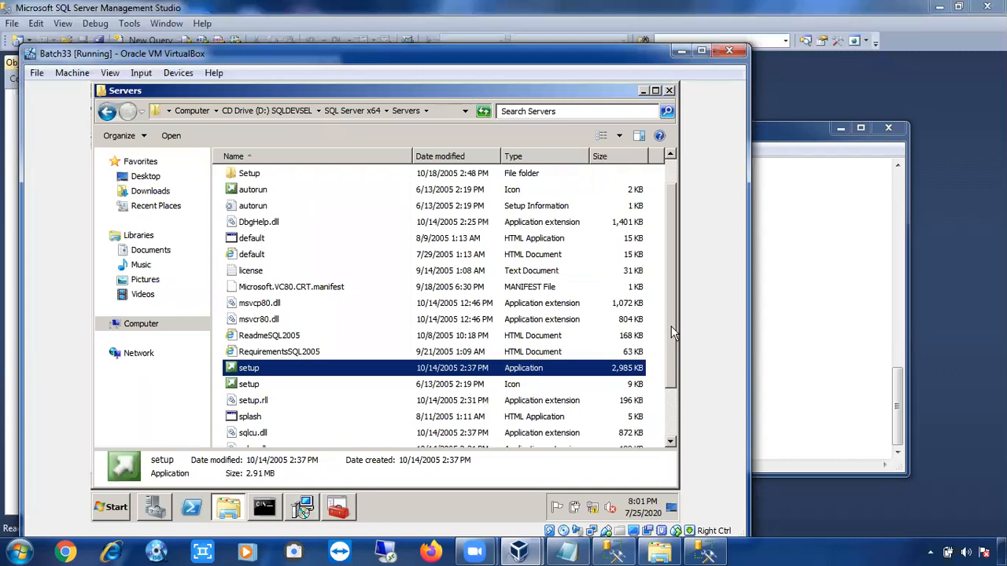
{"action": "scroll", "coordinate": [670, 355], "scroll_direction": "down", "scroll_amount": 2}
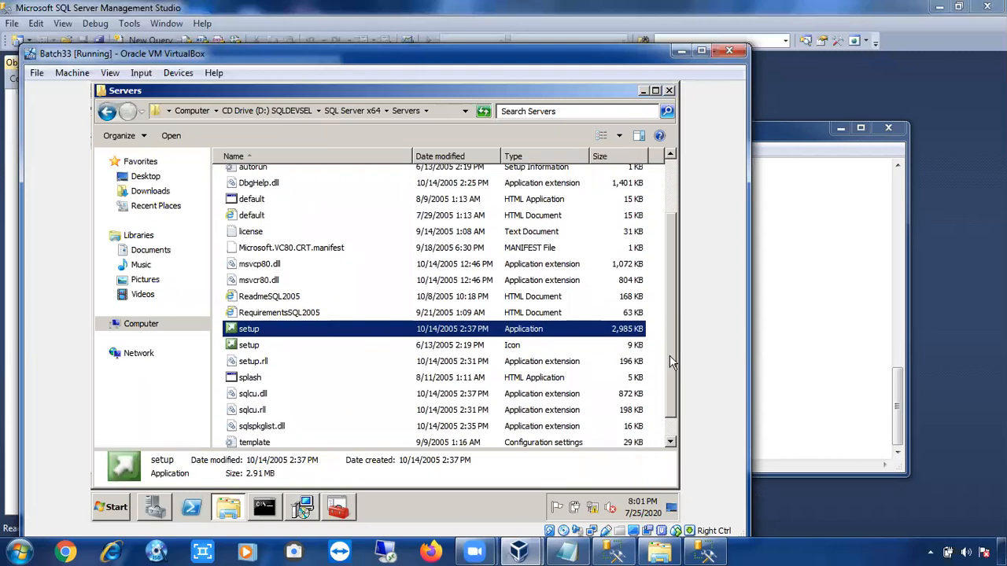
{"action": "left_click", "coordinate": [303, 509]}
{"action": "left_click_drag", "start_coordinate": [425, 173], "coordinate": [382, 155]}
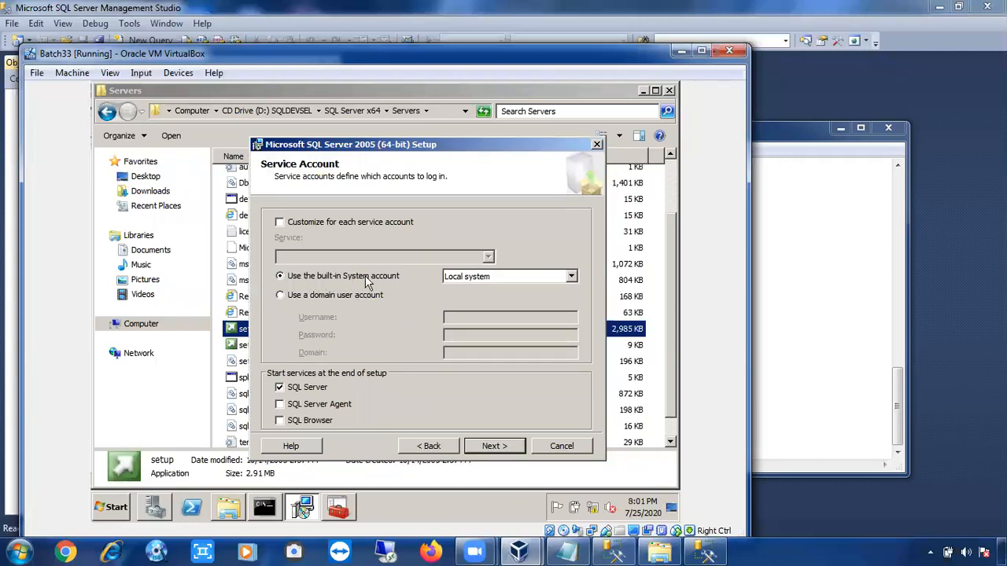
{"action": "left_click", "coordinate": [572, 278]}
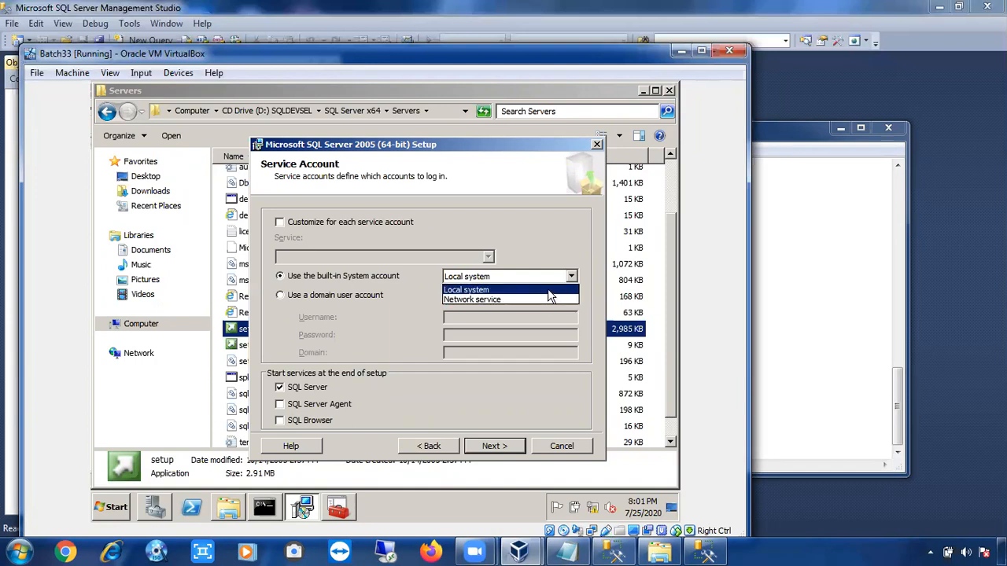
{"action": "left_click", "coordinate": [549, 290]}
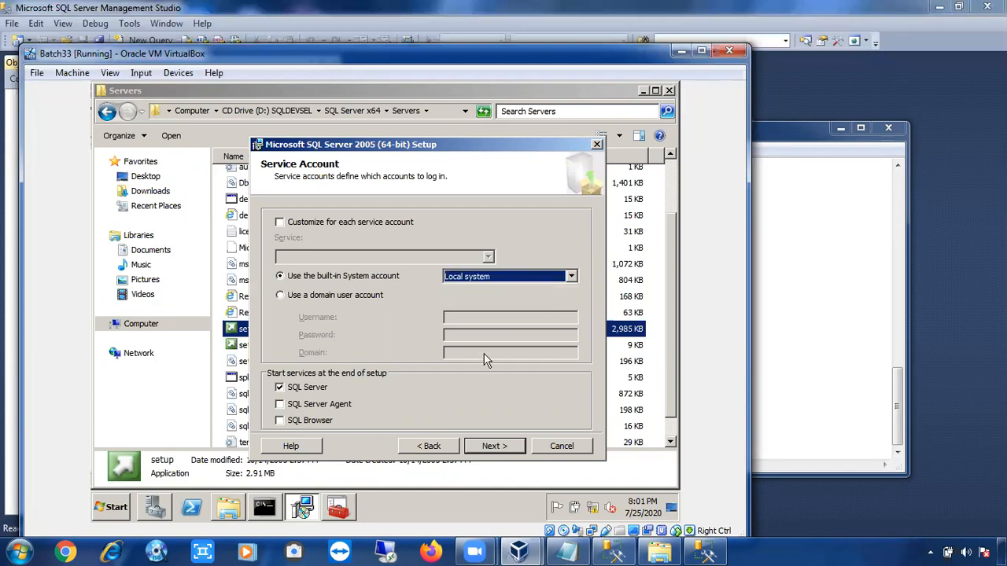
{"action": "left_click", "coordinate": [479, 450]}
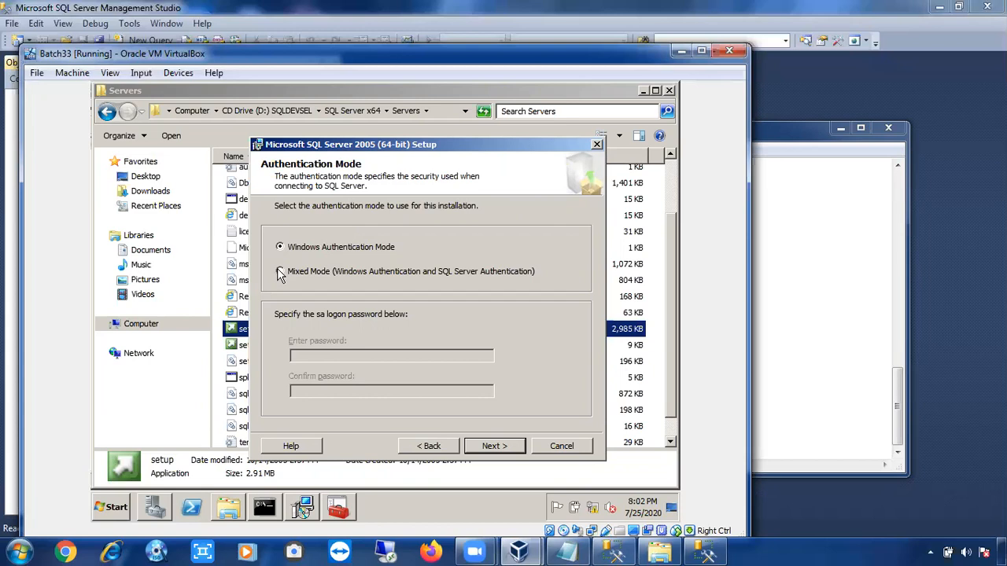
- Switch to SQL Server Management Studio, select SQL Server Authentication for the server connection and clear the saved login name
{"action": "left_click", "coordinate": [618, 551]}
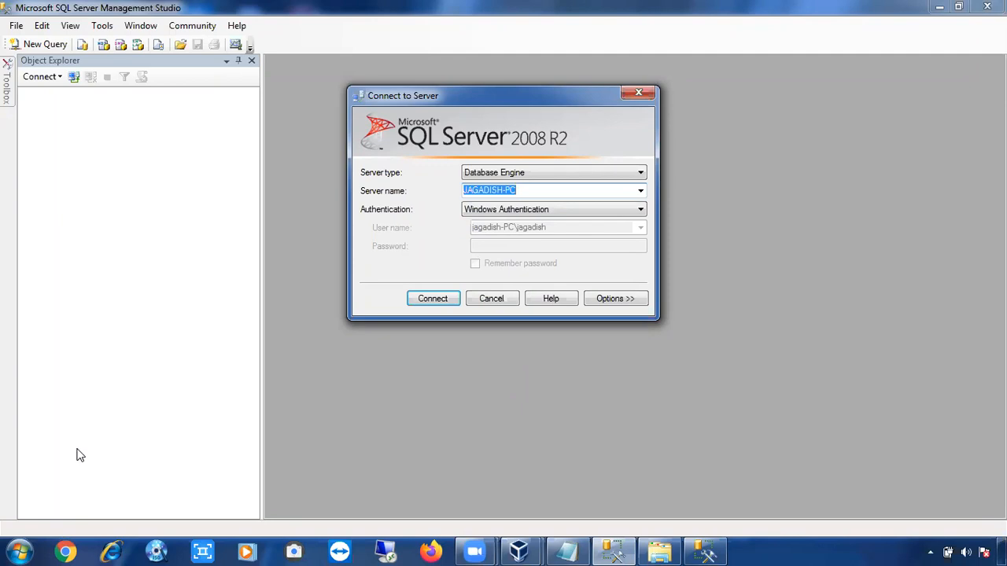
{"action": "left_click", "coordinate": [516, 209]}
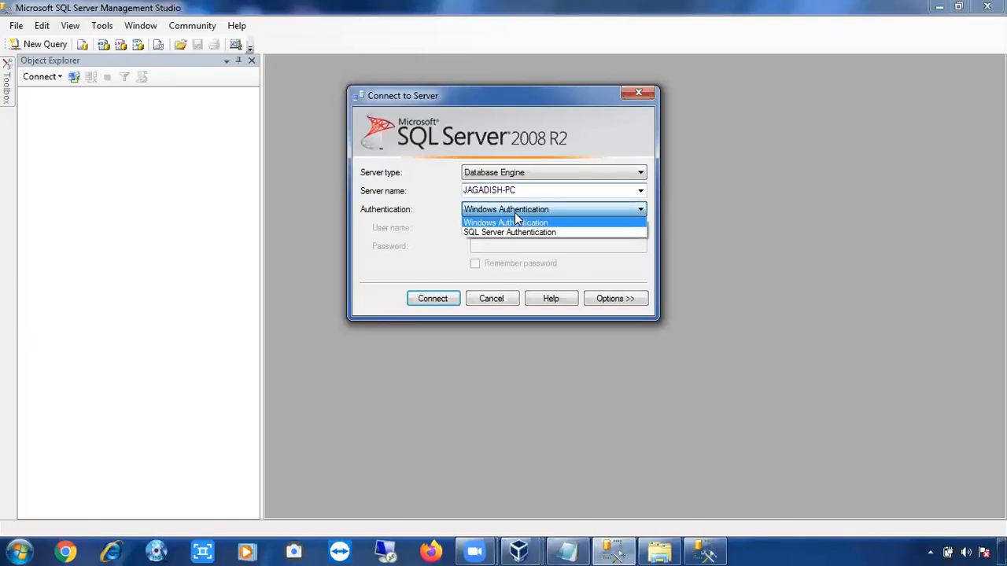
{"action": "left_click", "coordinate": [512, 232]}
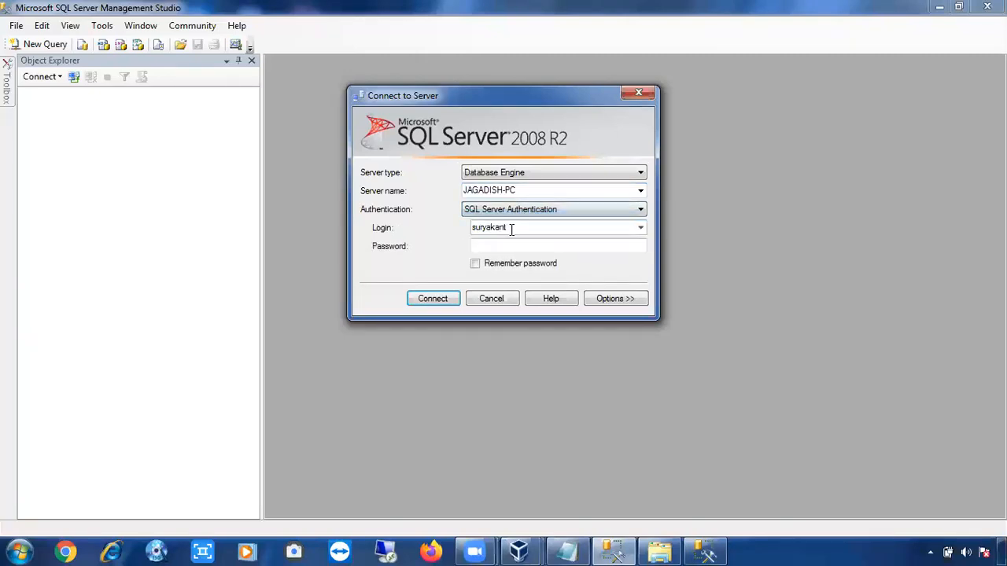
{"action": "double_click", "coordinate": [516, 228]}
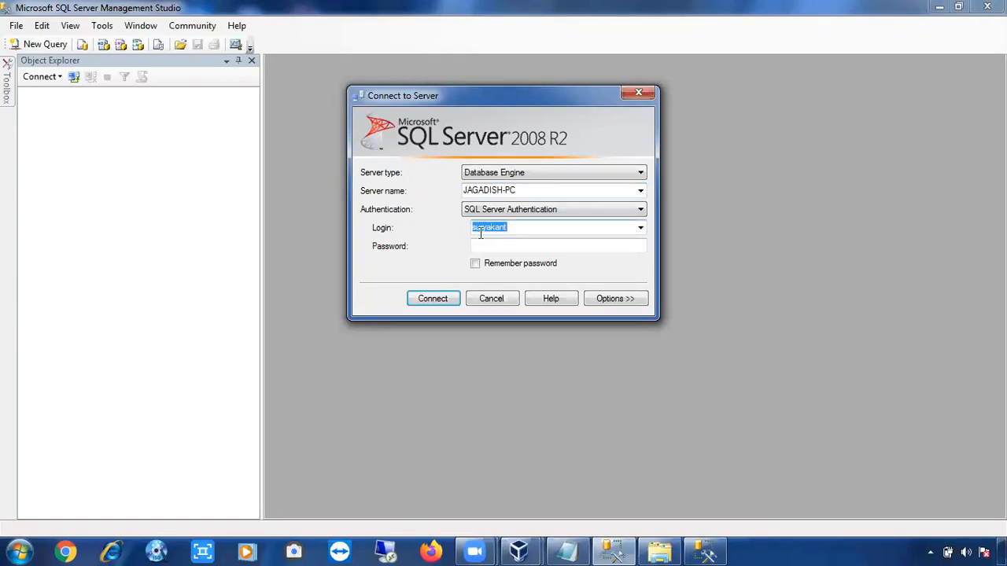
{"action": "key", "text": "BackSpace"}
{"action": "left_click", "coordinate": [487, 243]}
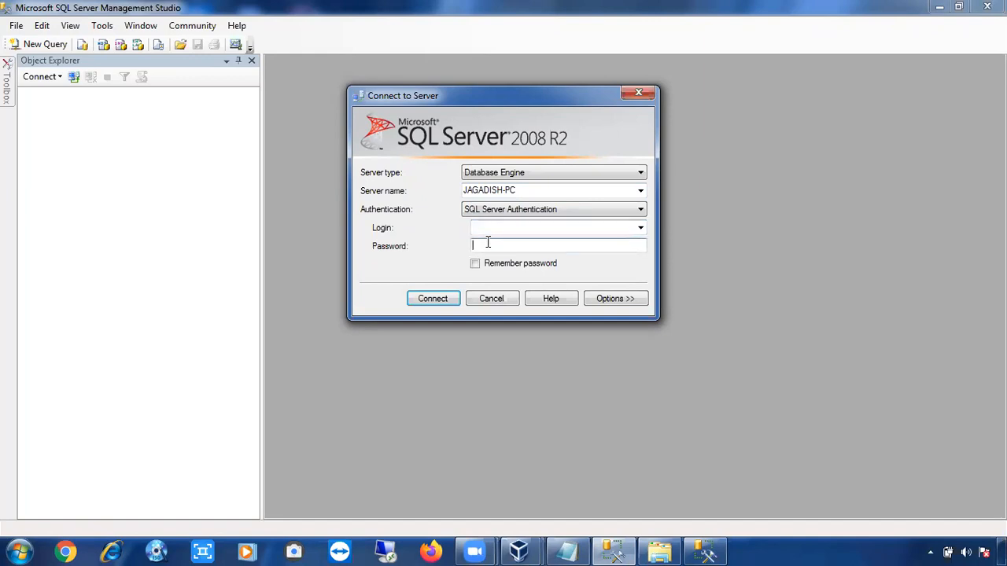